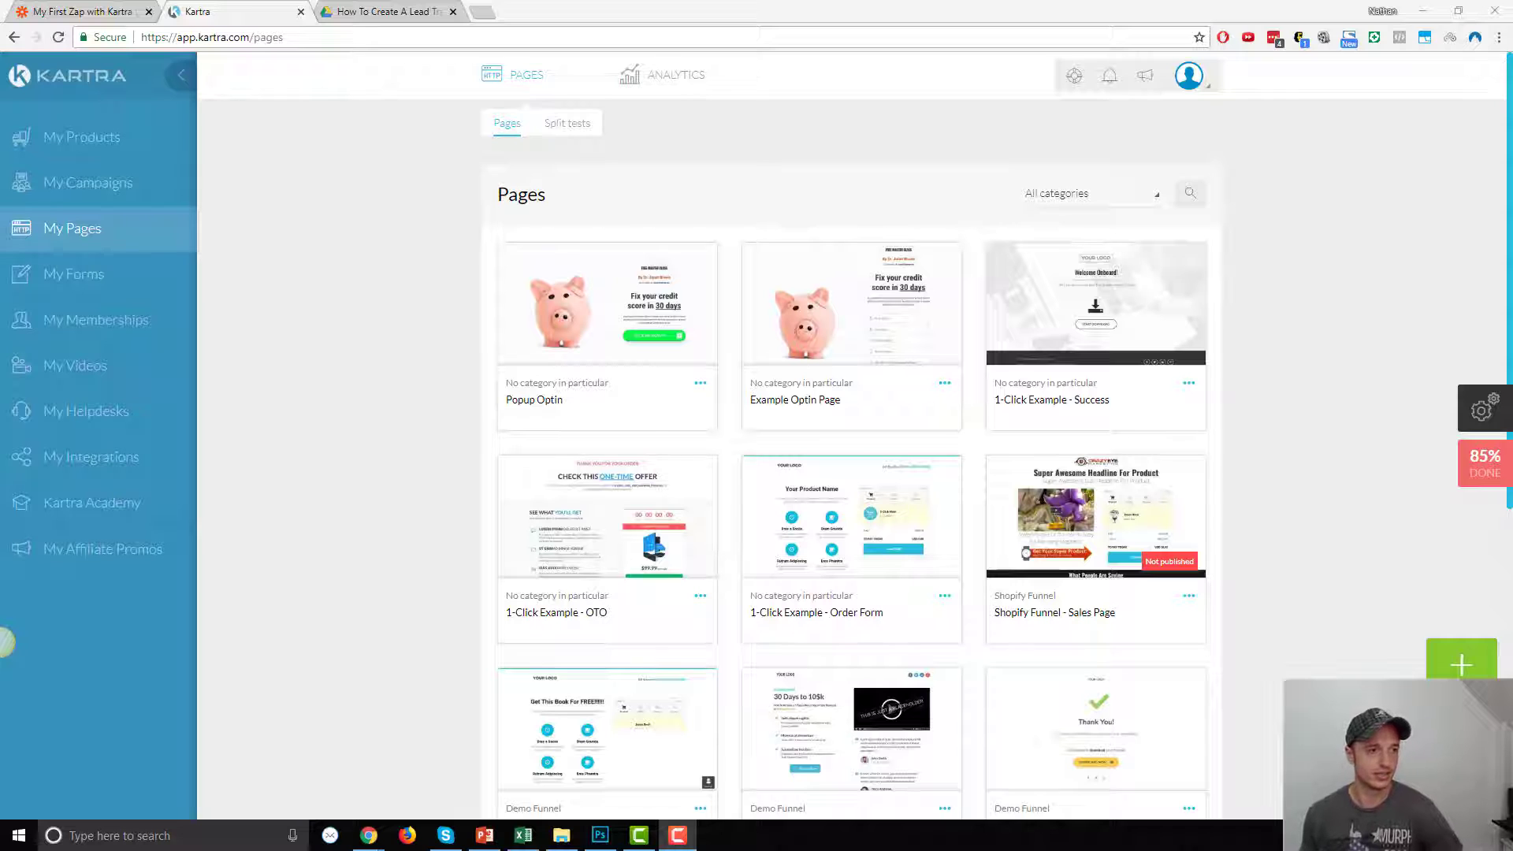
- Open the Popup Optin page in the page editor
mouse_move(601, 304)
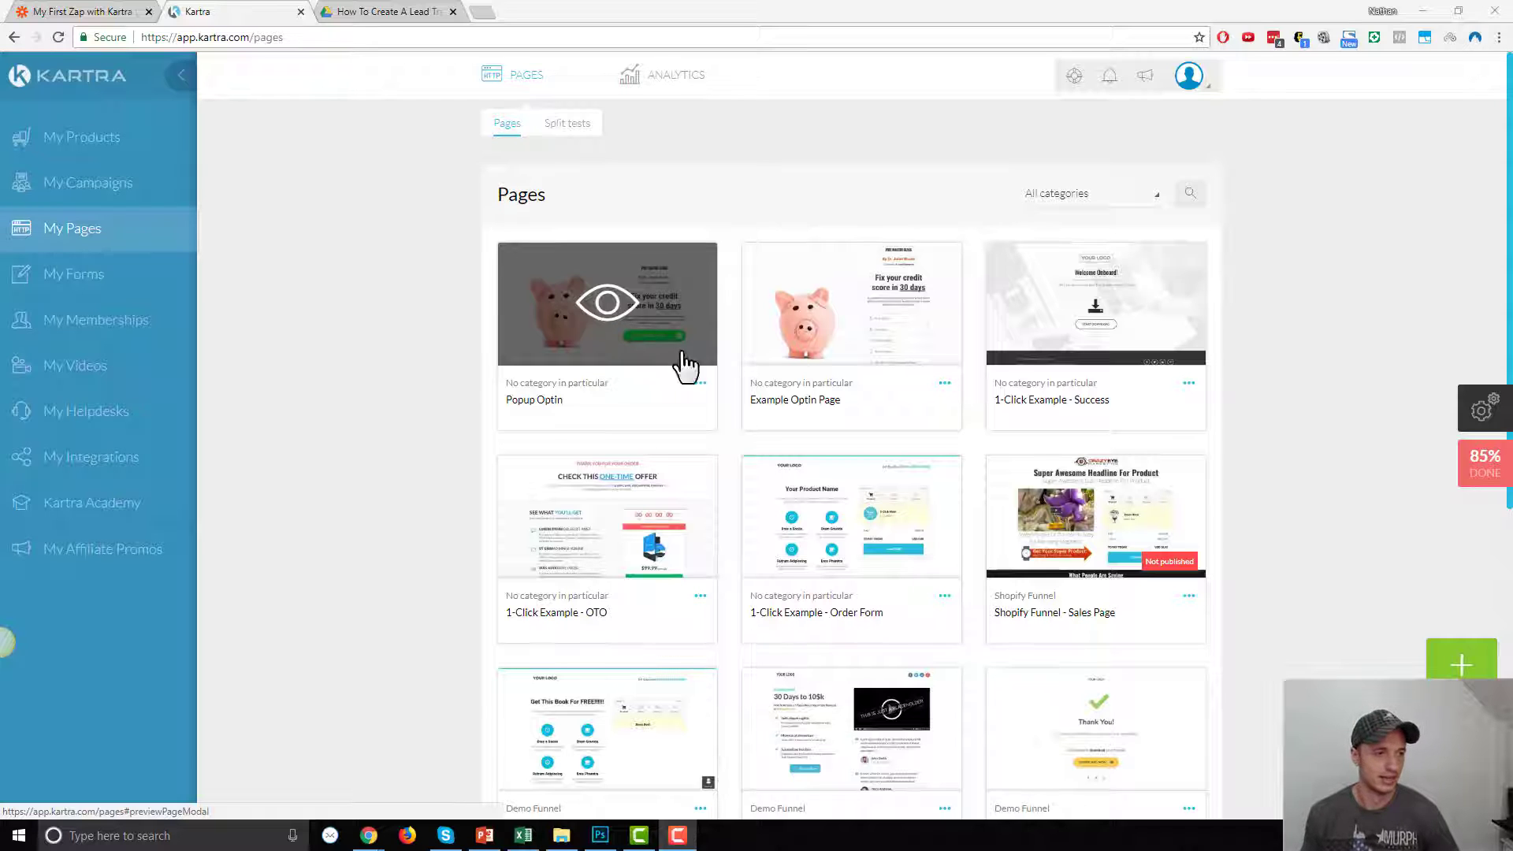
click(699, 383)
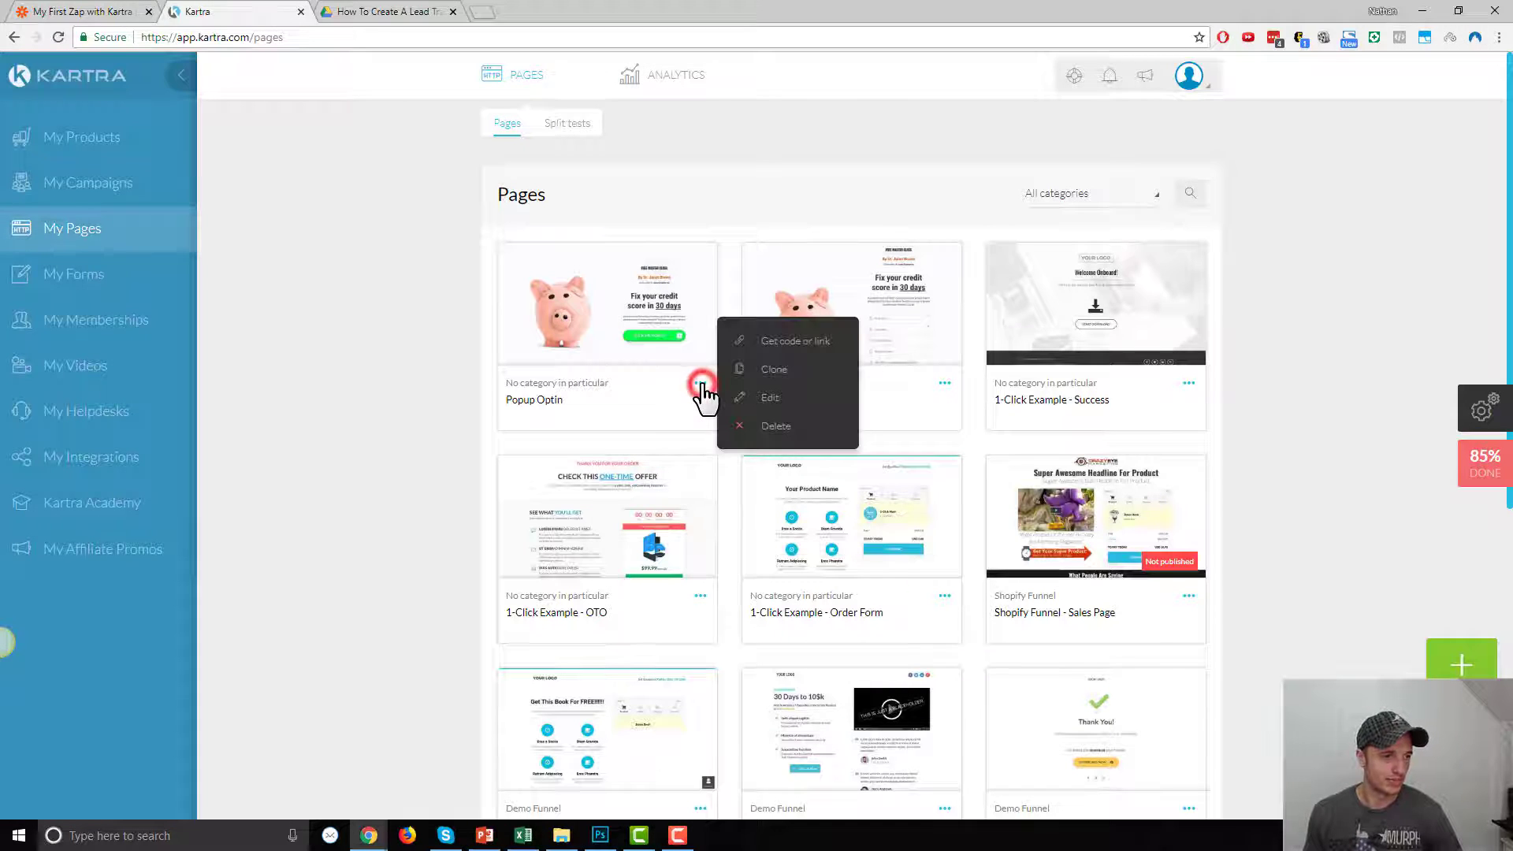
click(770, 398)
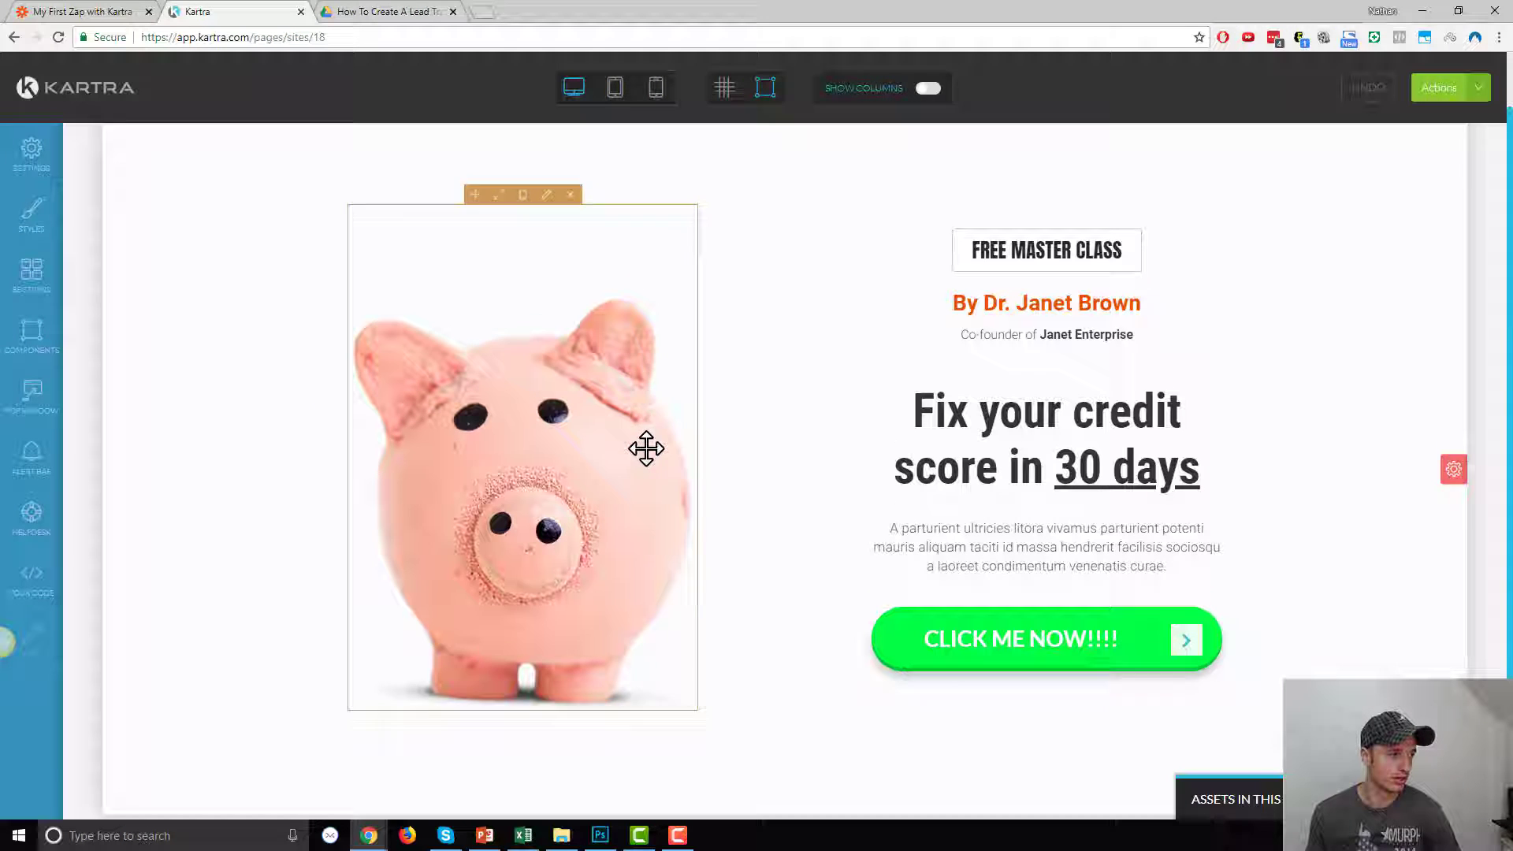
- Set the page's pop-up window type to Exit pop up
scroll(654, 429, up, 1)
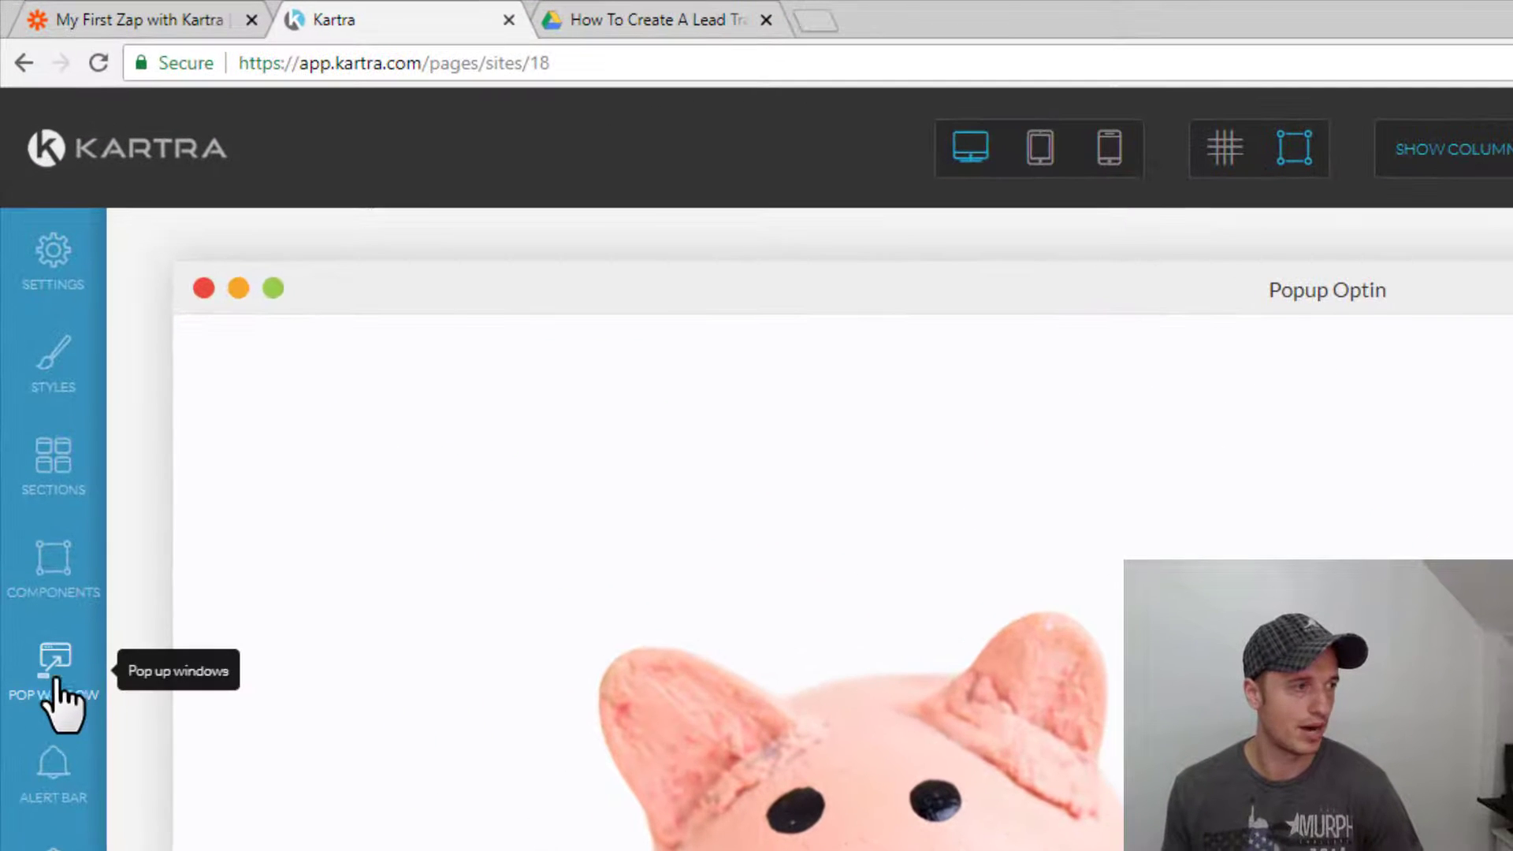
click(50, 679)
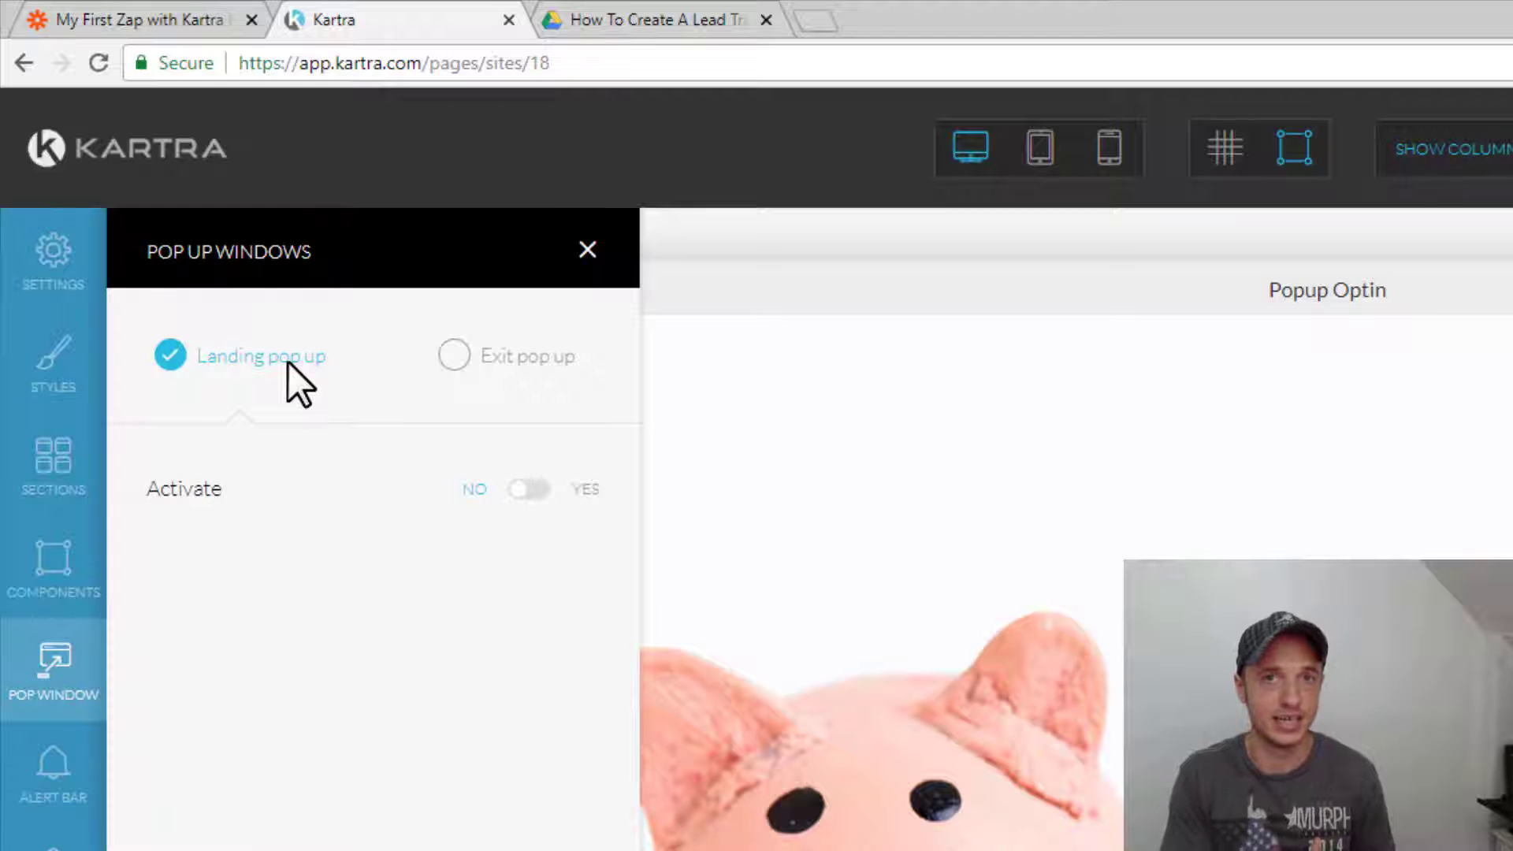
click(454, 364)
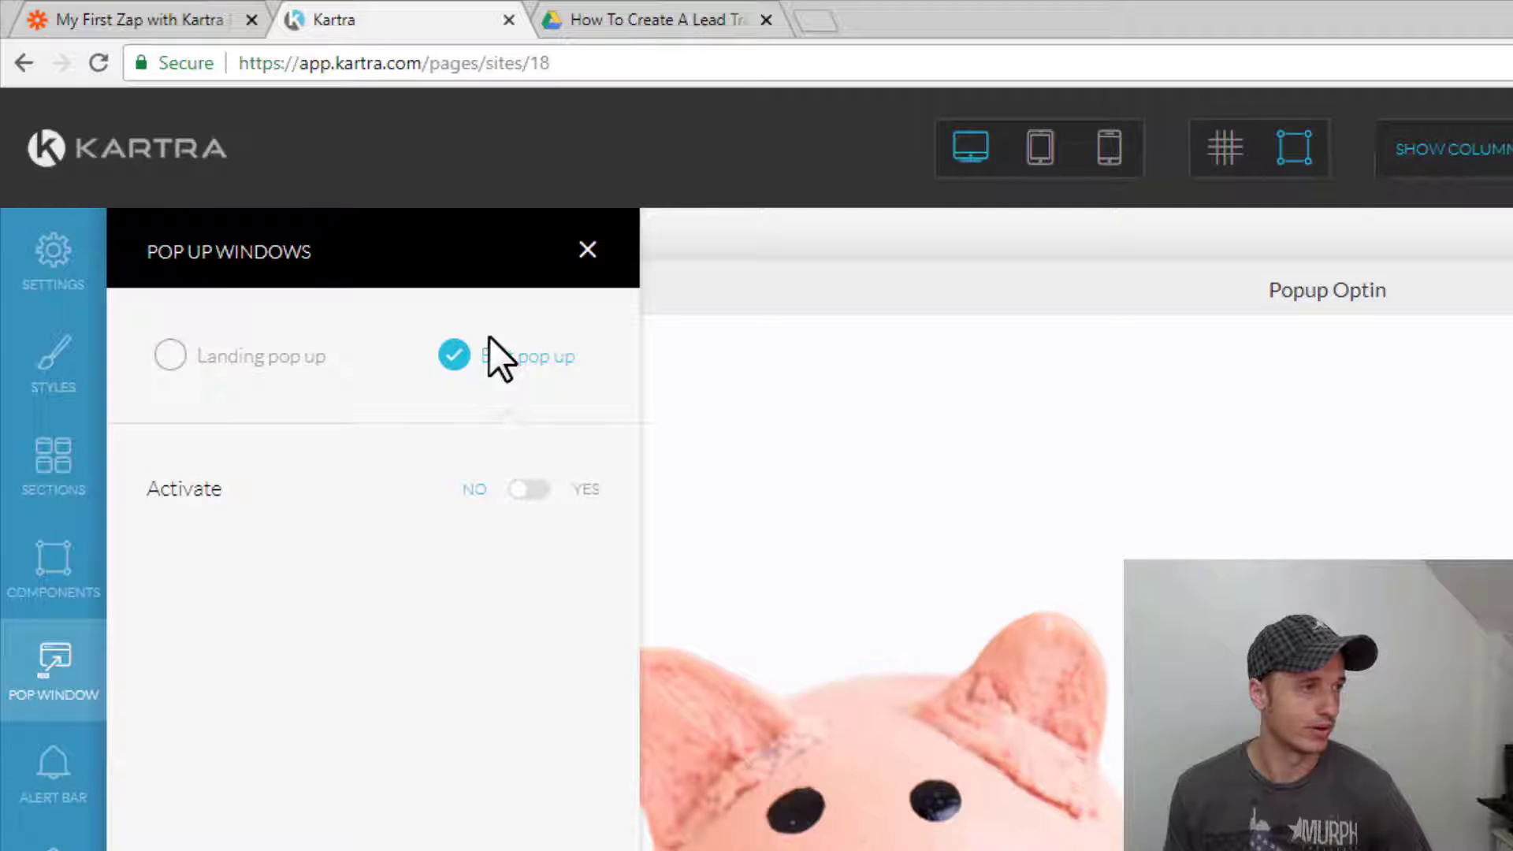
- Activate the exit pop-up and set Display Recurrance to 'On every visit'
click(542, 497)
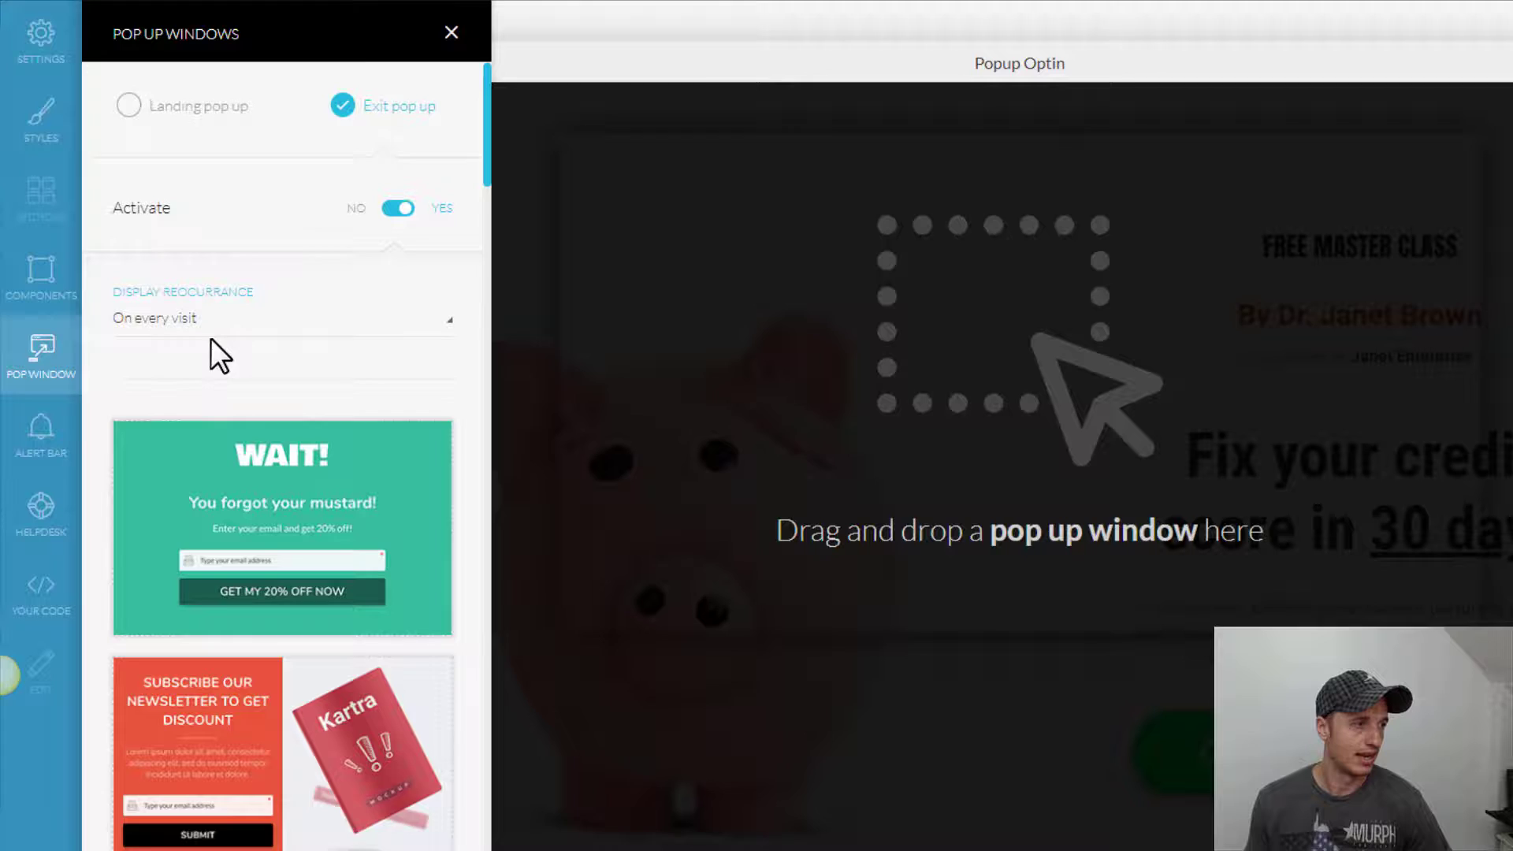
scroll(274, 669, down, 2)
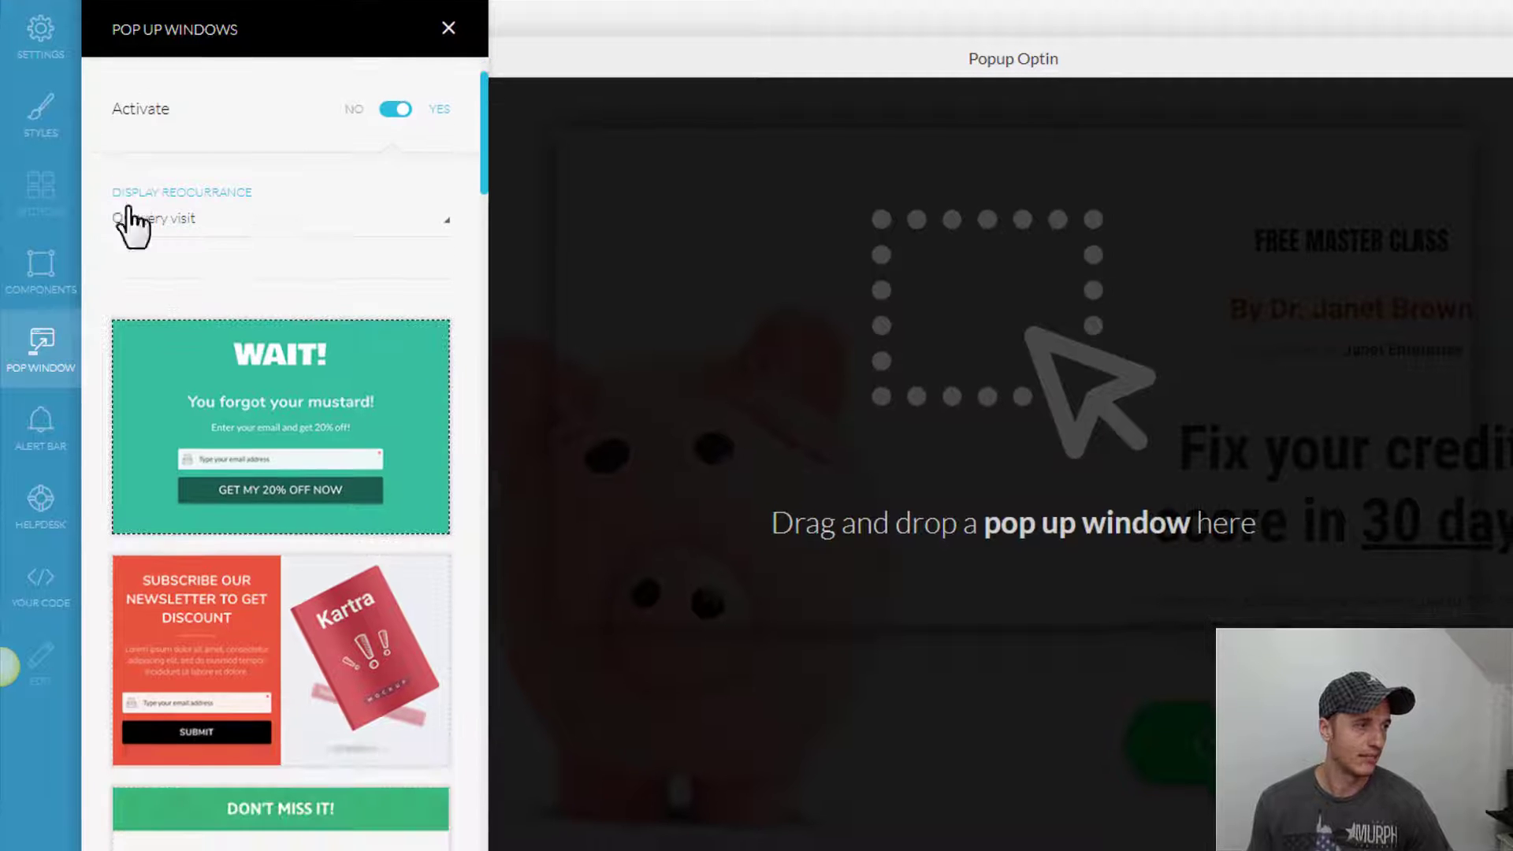
click(271, 219)
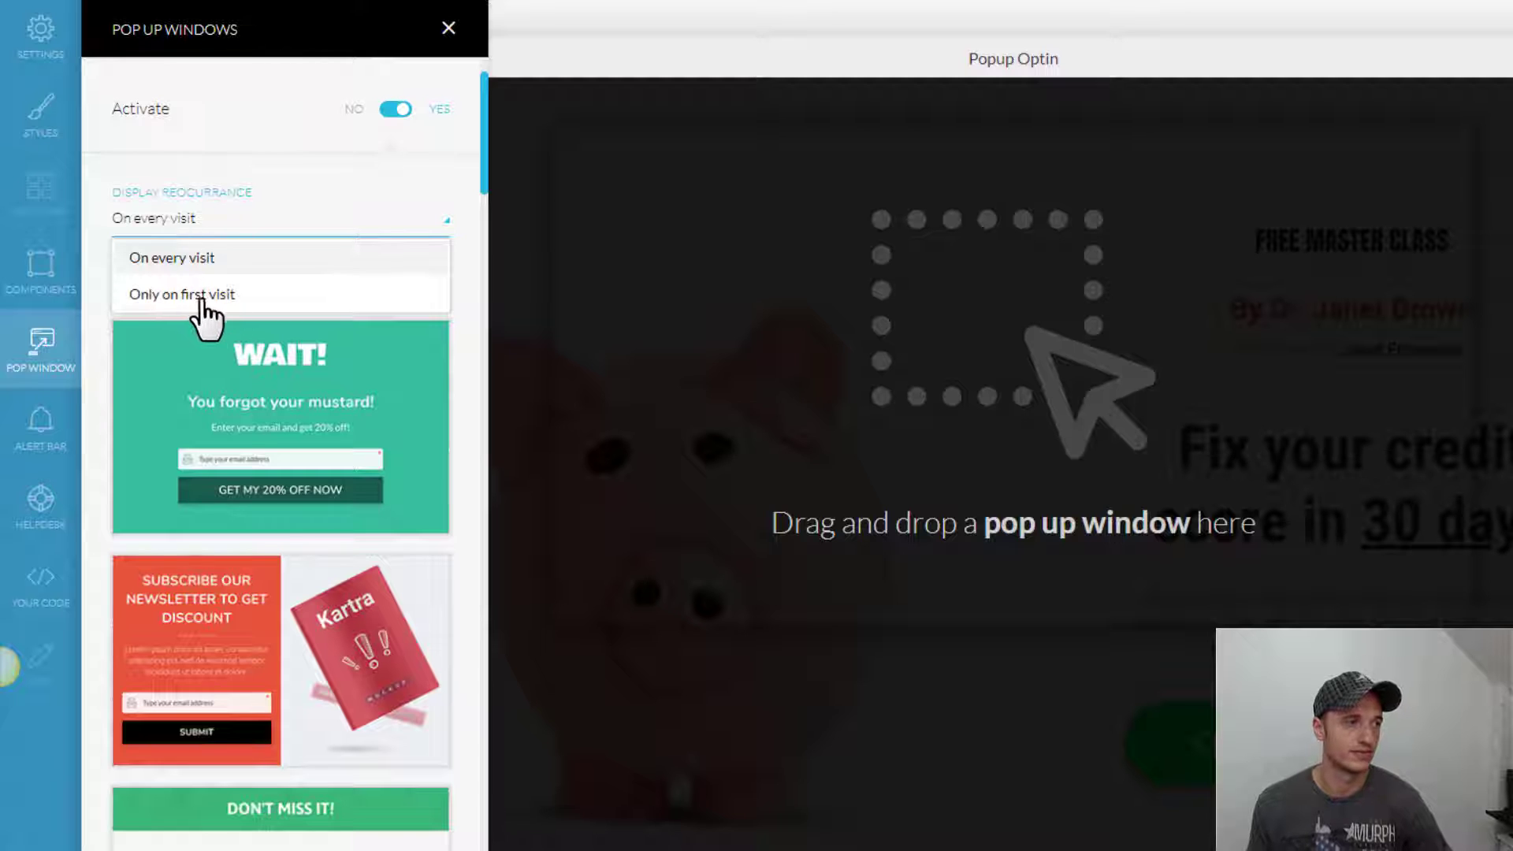
click(182, 257)
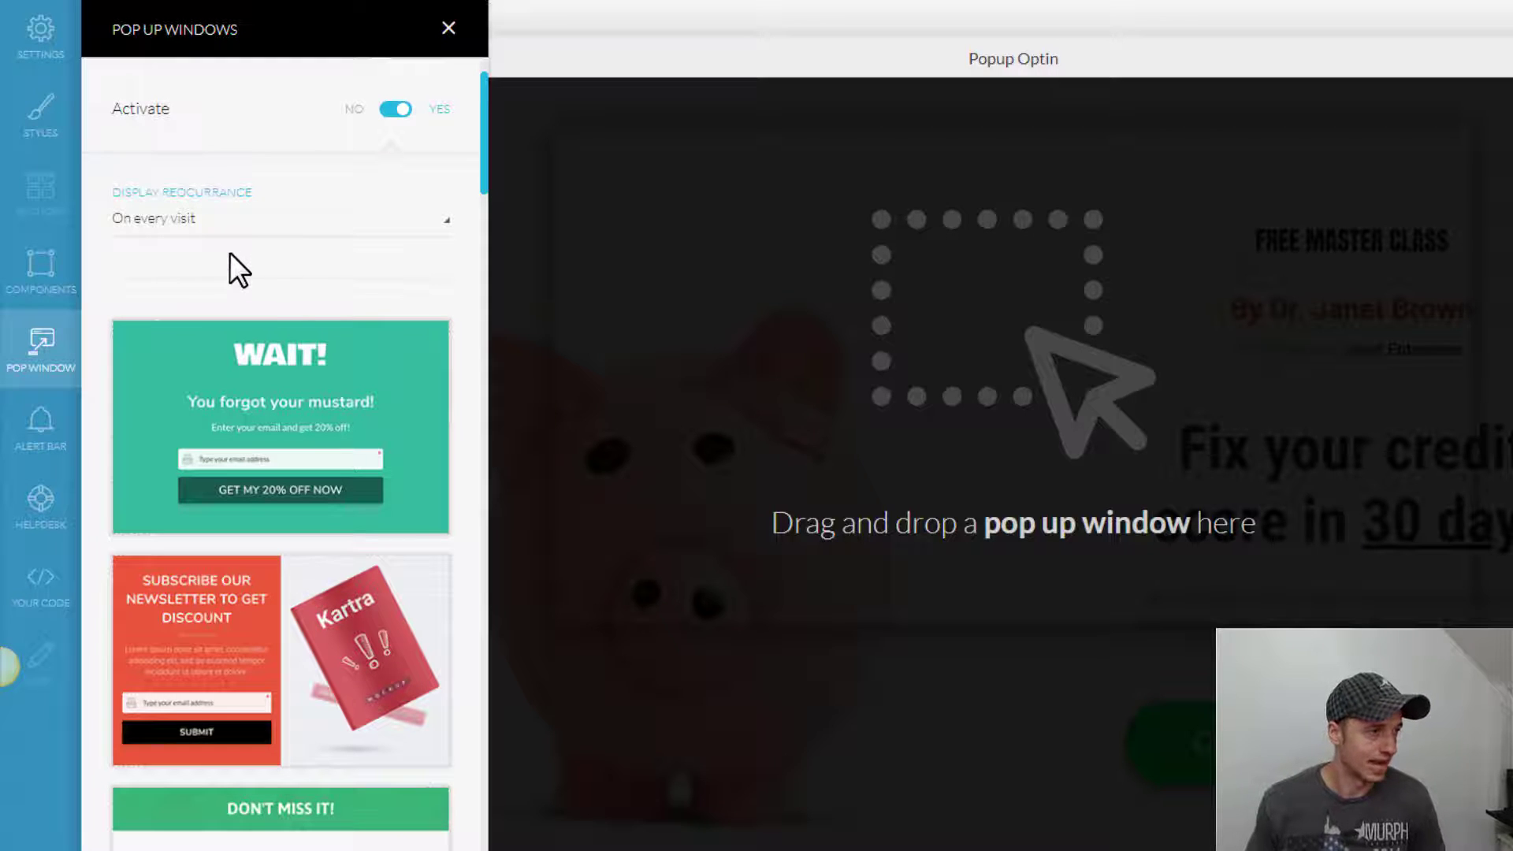
- Browse the list of pop-up templates to compare the designs
scroll(303, 293, down, 10)
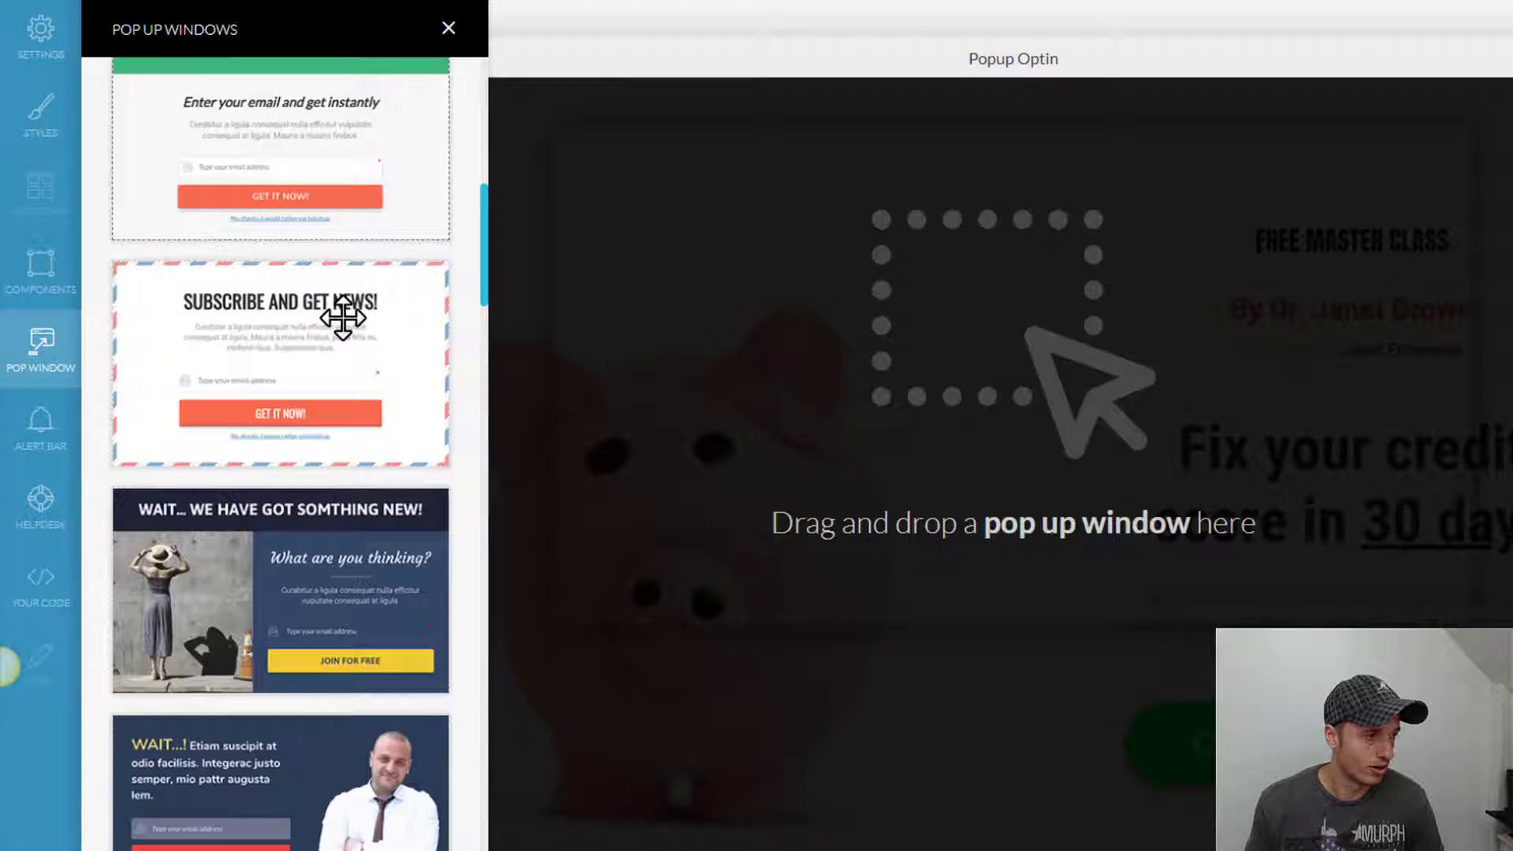
scroll(343, 324, down, 20)
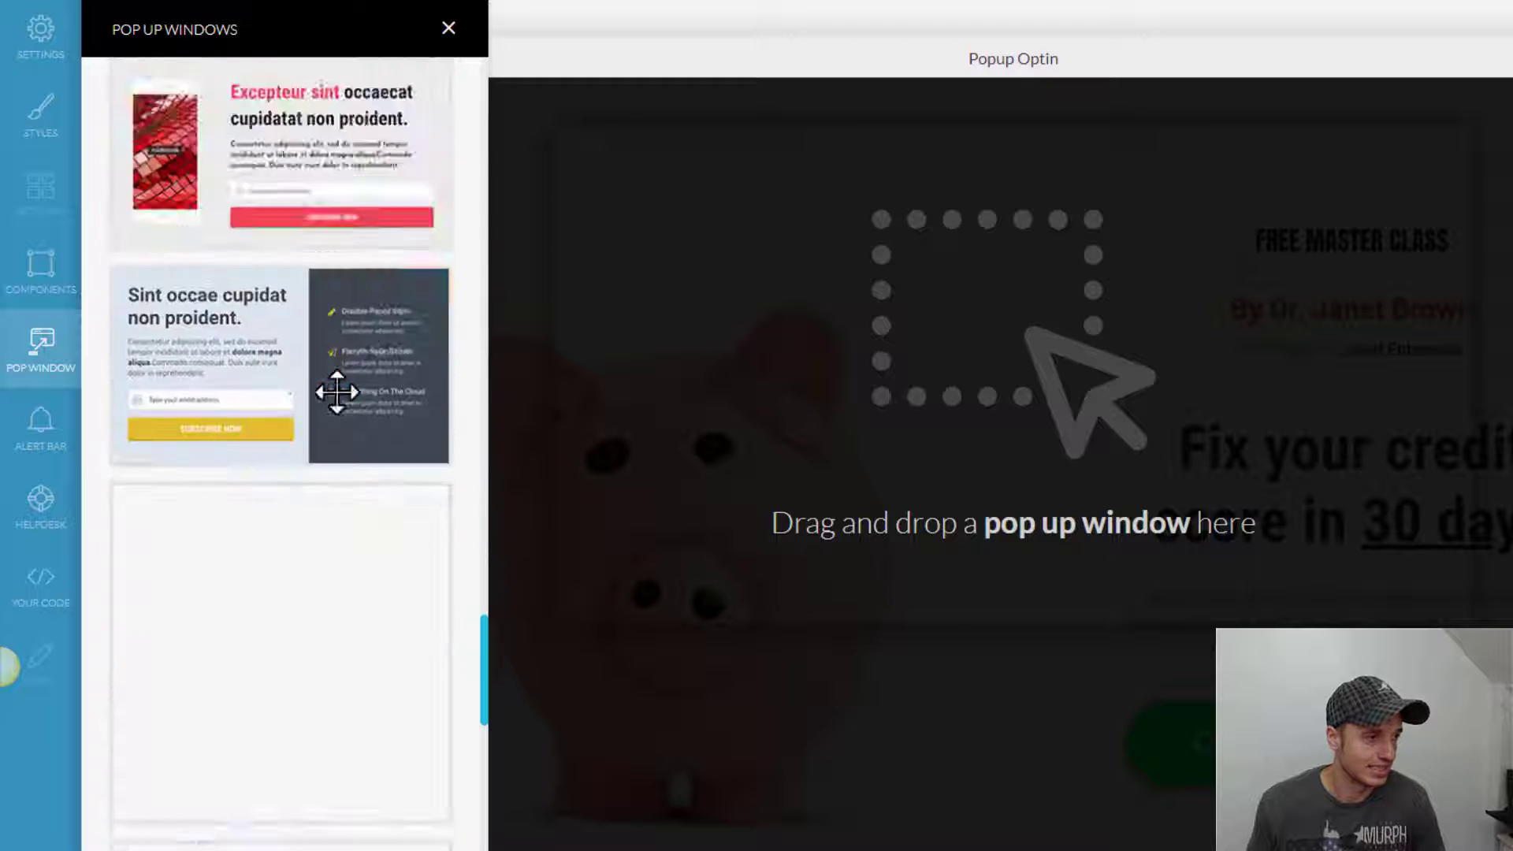
scroll(346, 598, up, 20)
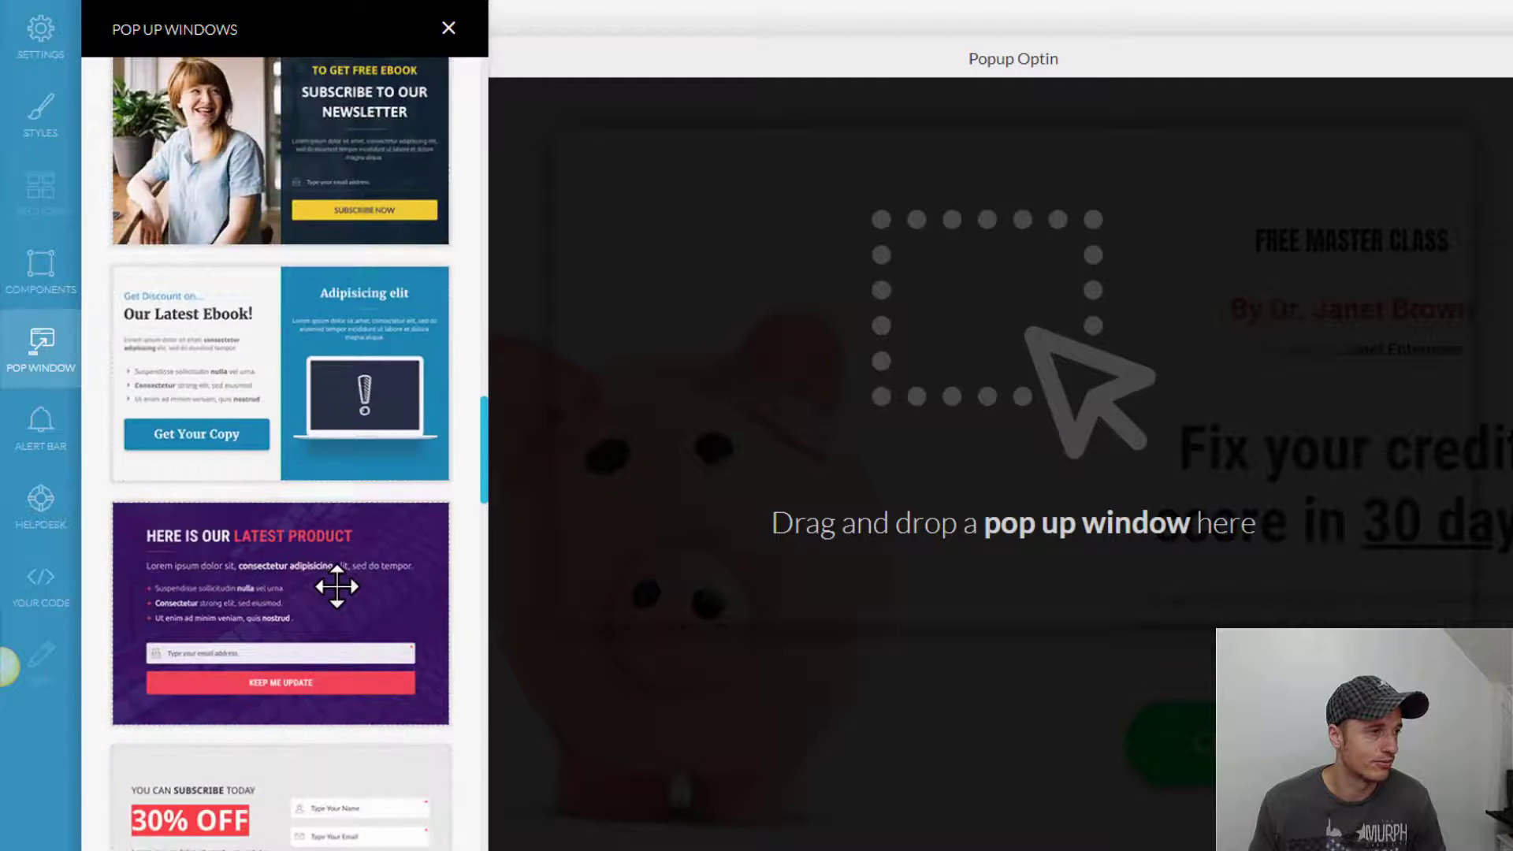
scroll(342, 597, up, 20)
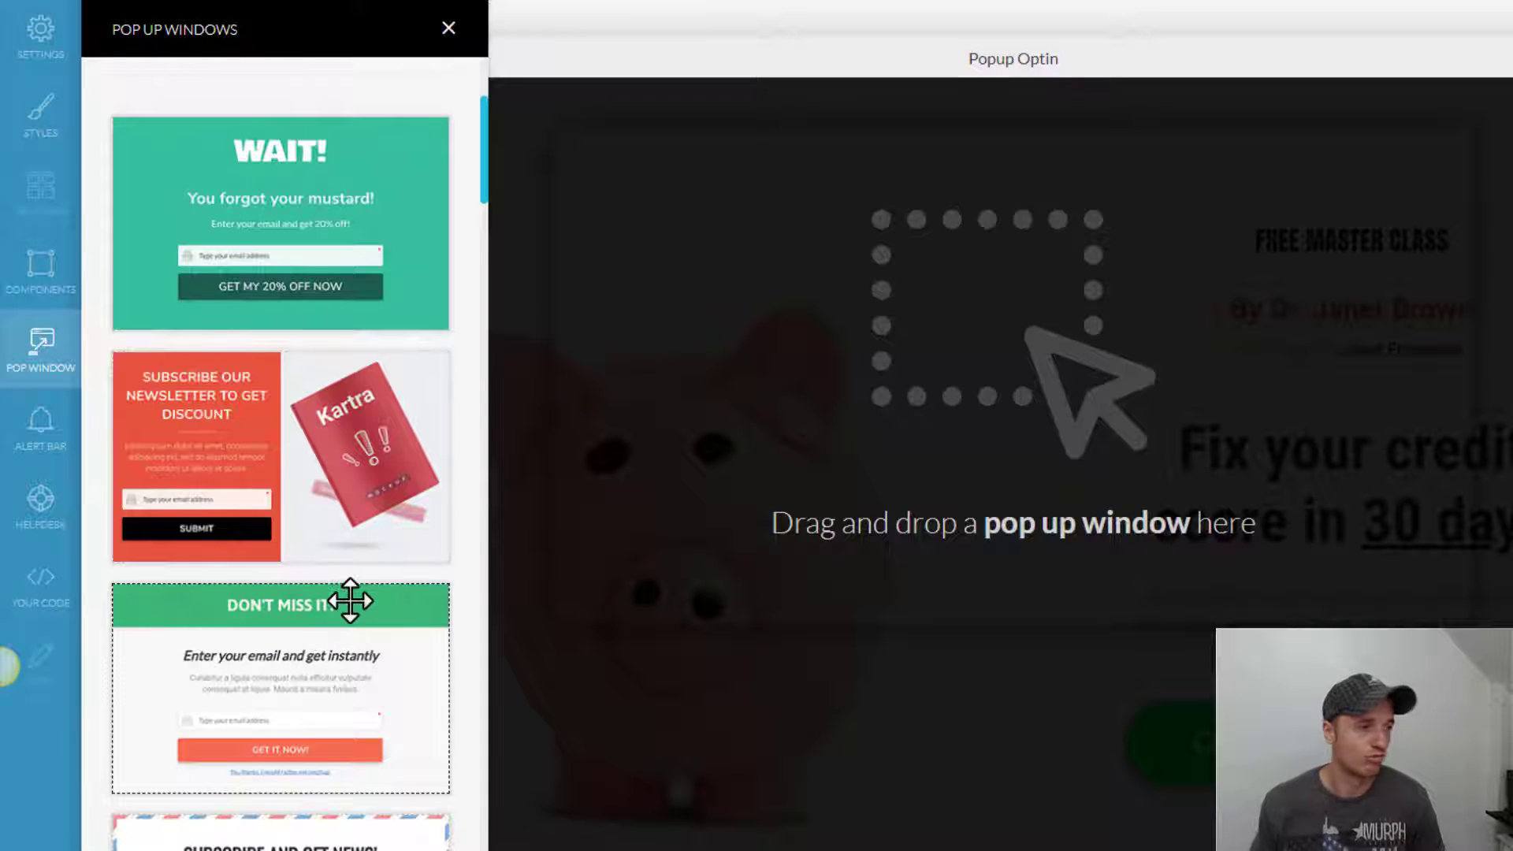
scroll(307, 625, up, 3)
scroll(297, 662, down, 4)
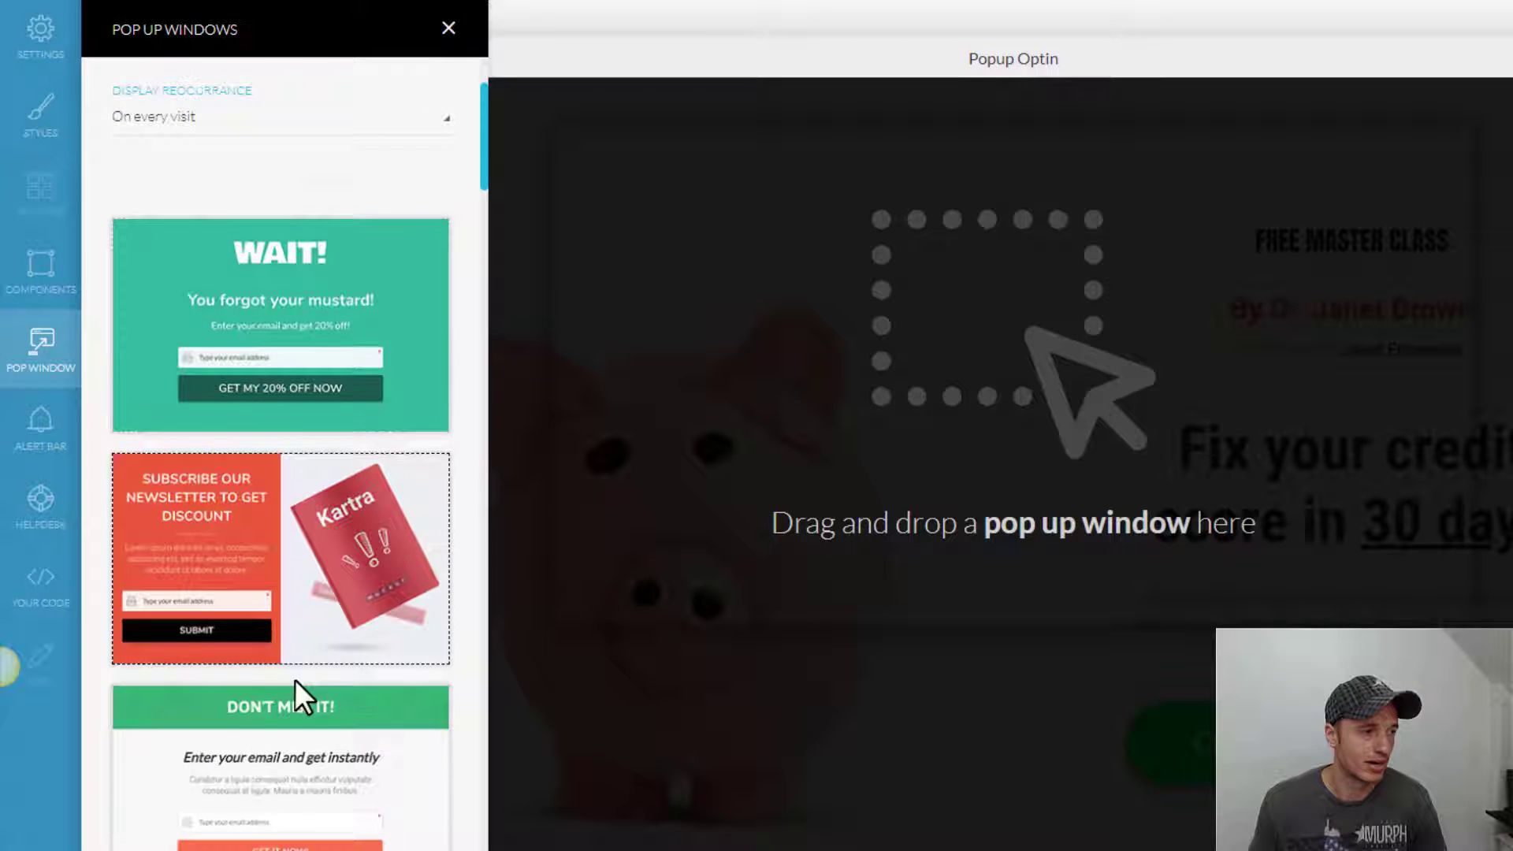
scroll(311, 678, up, 5)
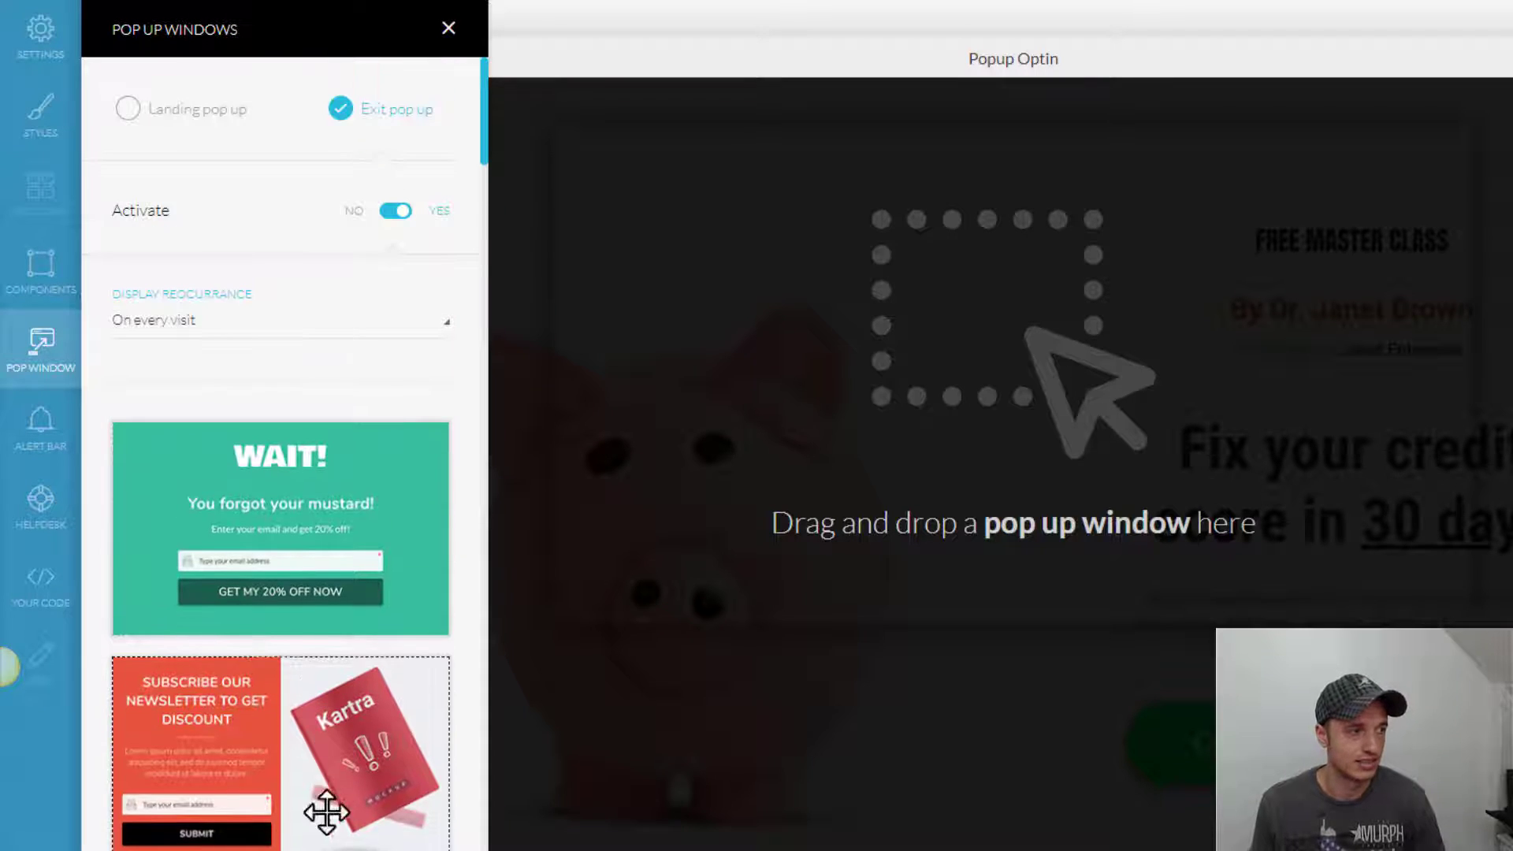
scroll(311, 662, down, 2)
scroll(306, 662, up, 3)
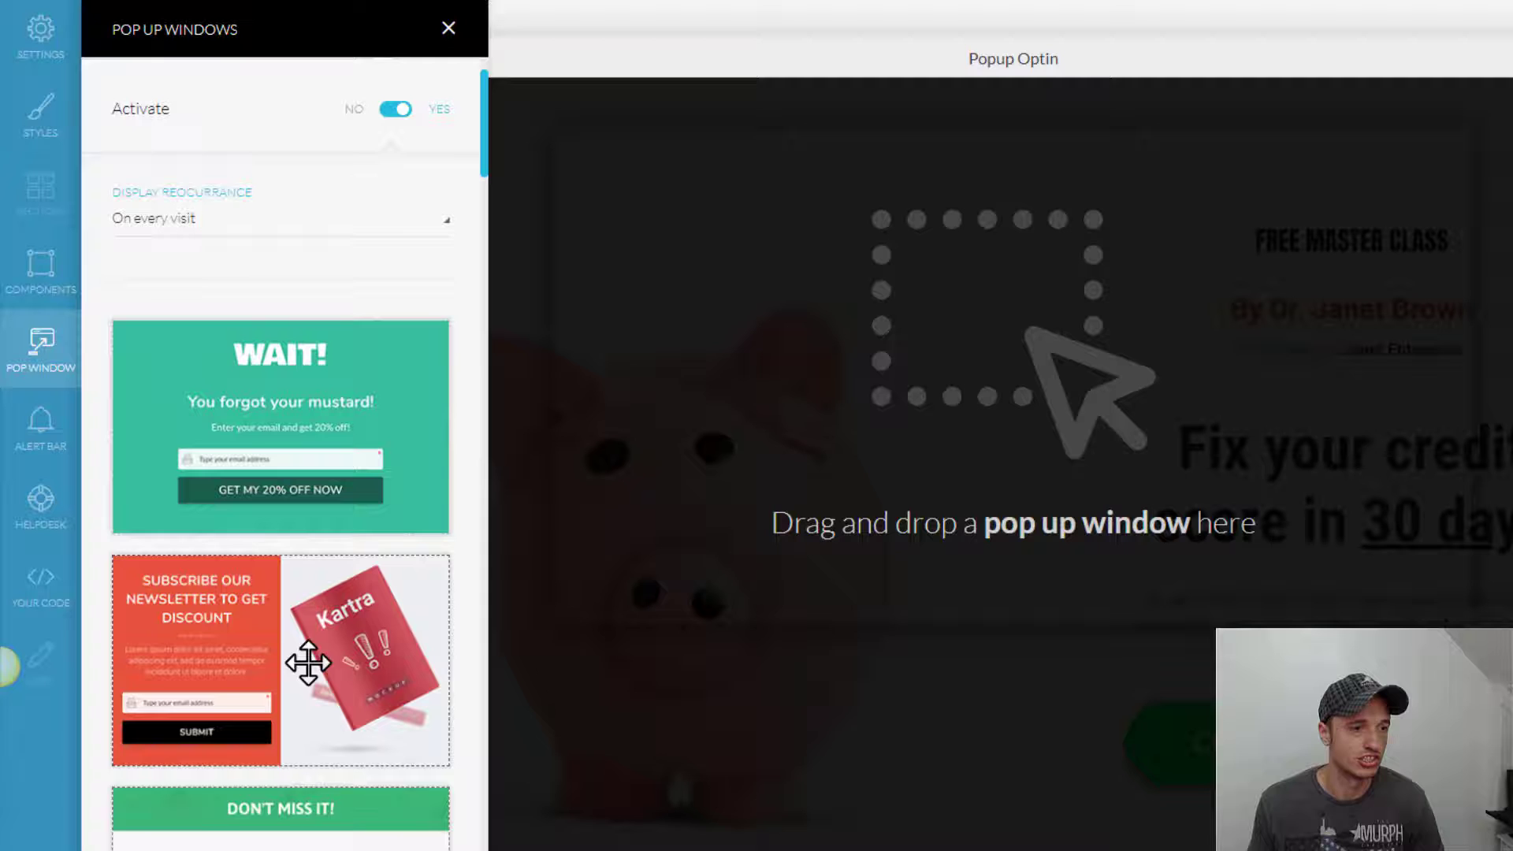
- Place the green WAIT! 'You forgot your mustard!' template as the exit pop-up
drag(251, 415, 995, 240)
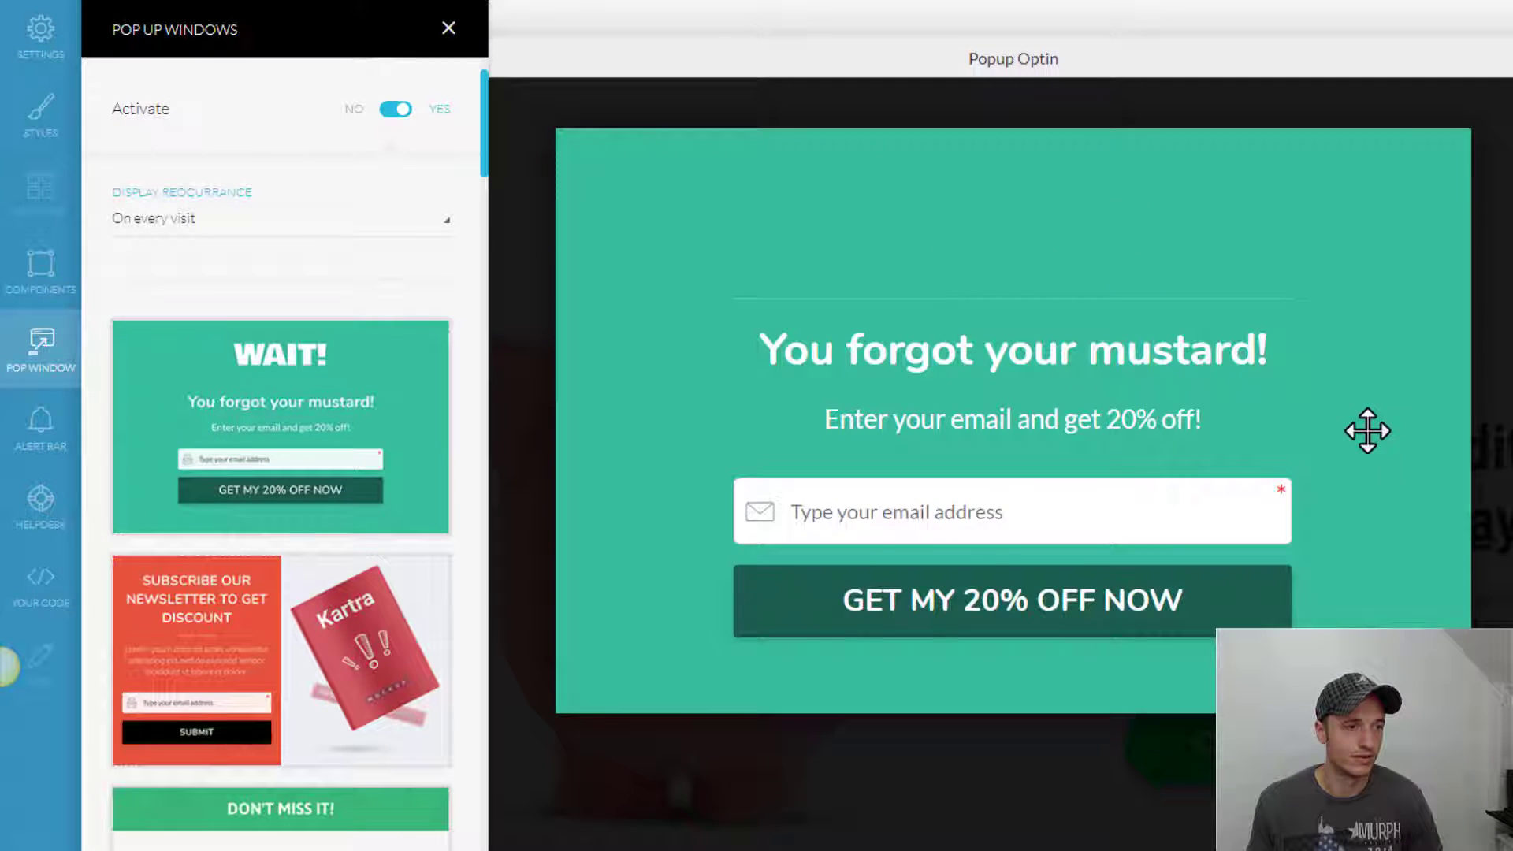
click(448, 28)
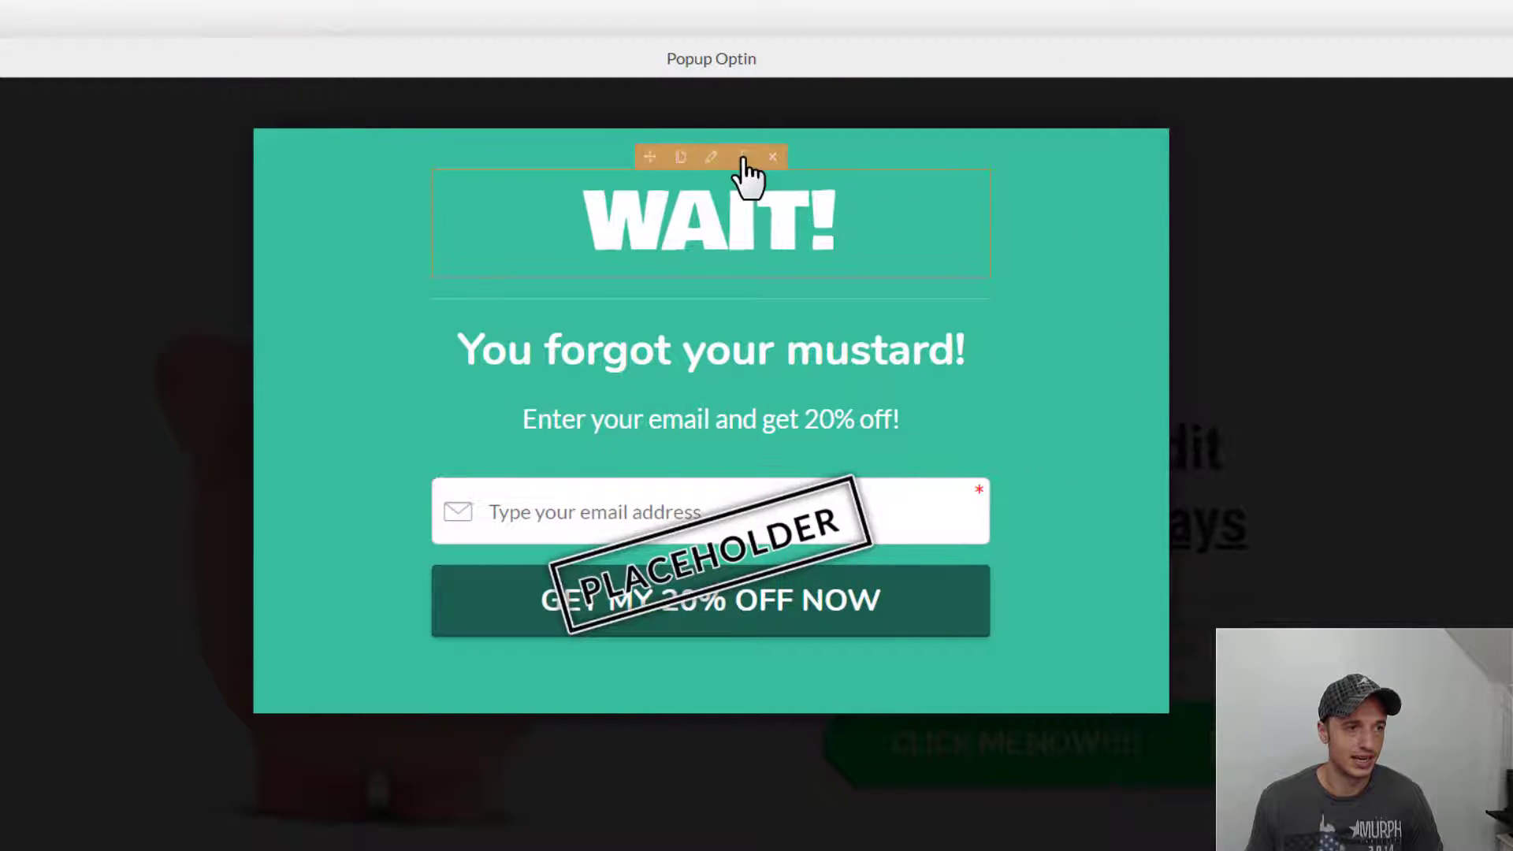
click(977, 155)
click(1124, 306)
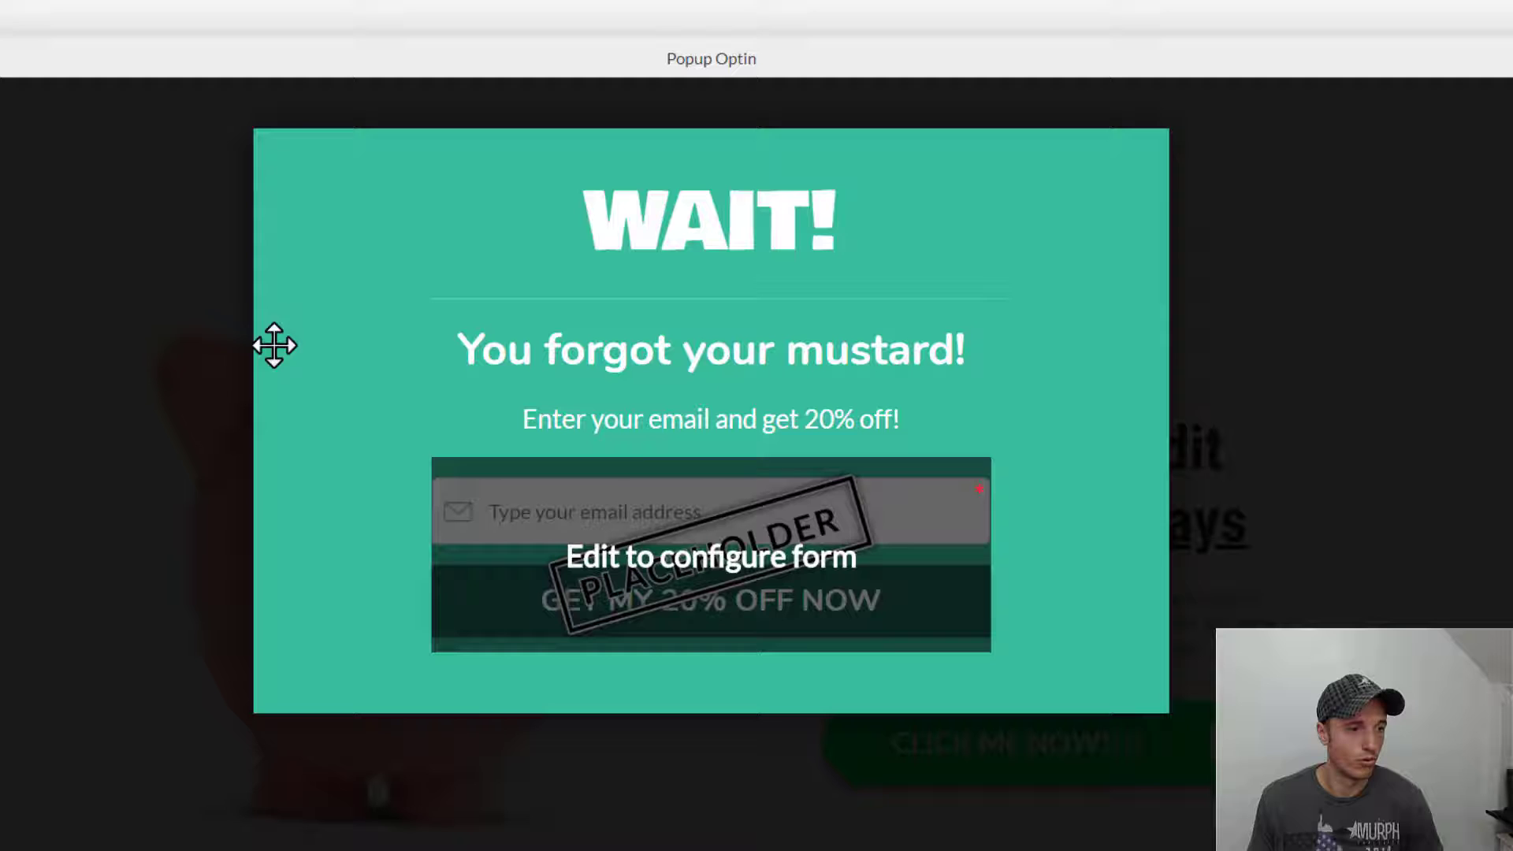
mouse_move(689, 558)
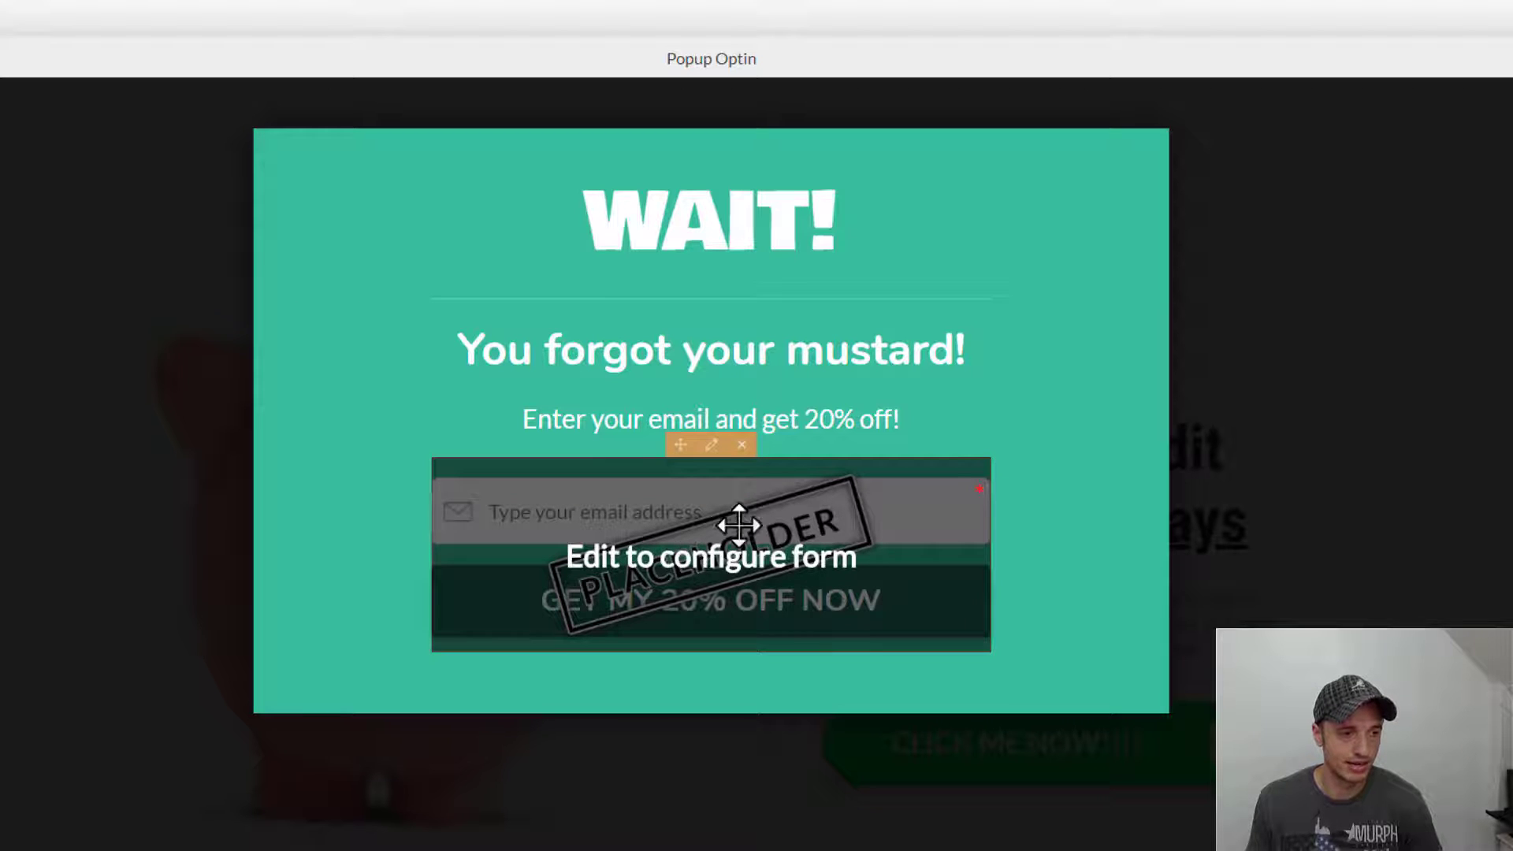
- Connect the Example Optin Form to the WAIT! pop-up's opt-in form
click(713, 447)
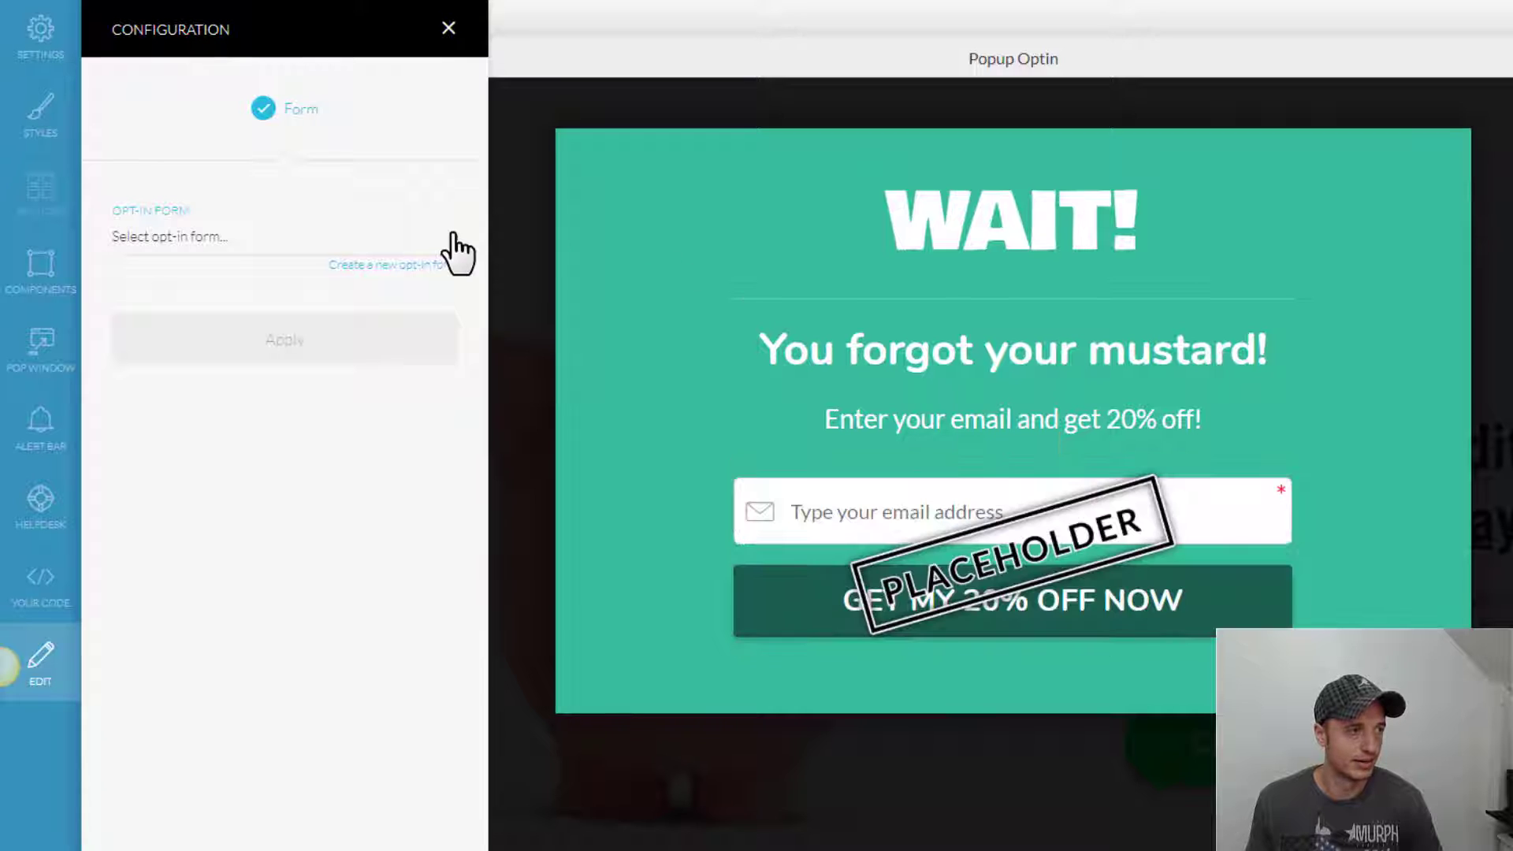
click(452, 237)
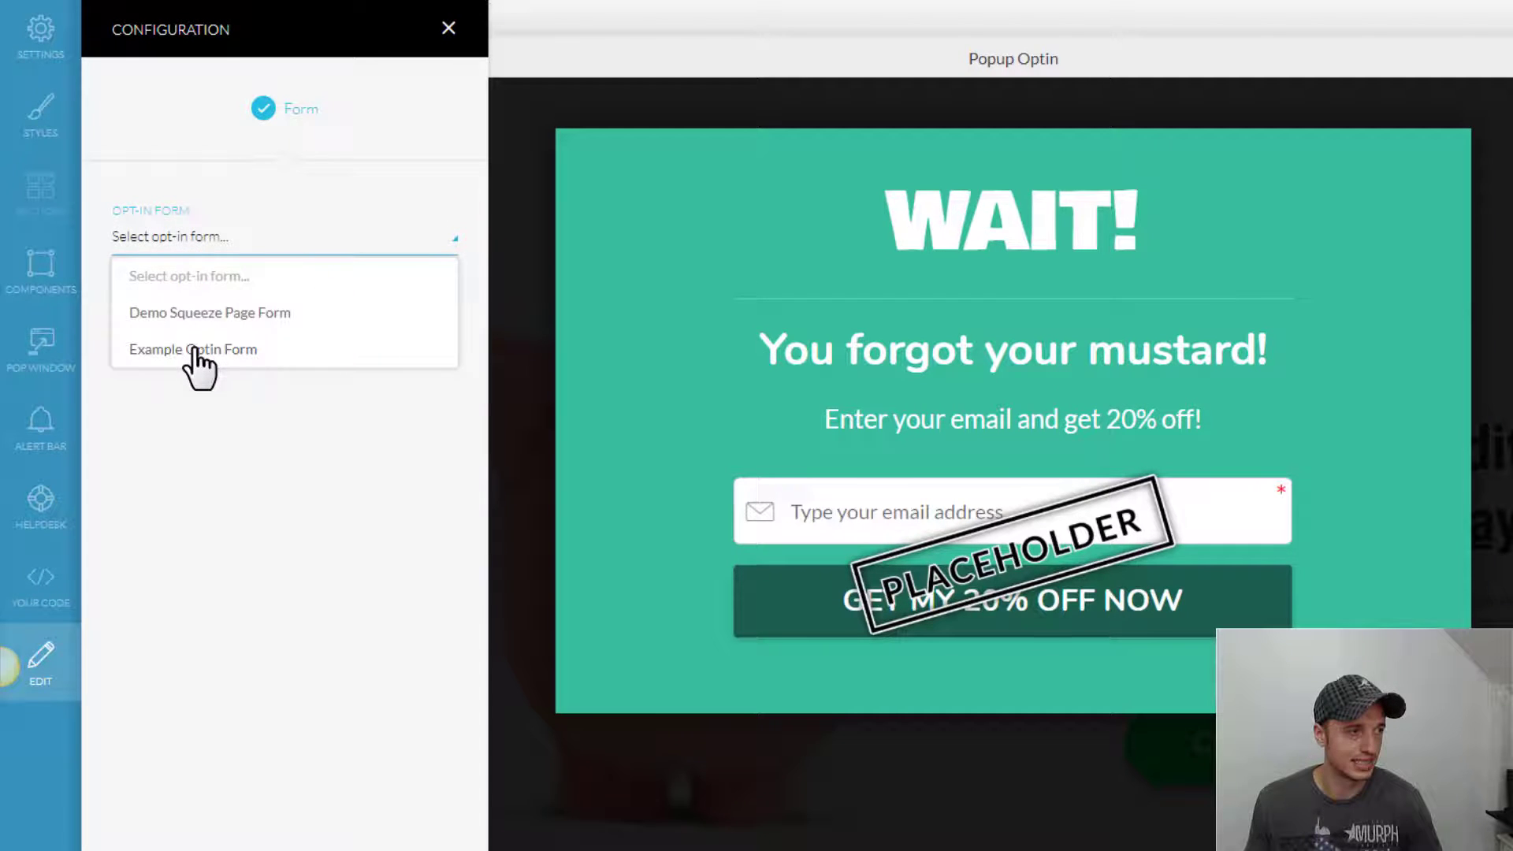
click(192, 351)
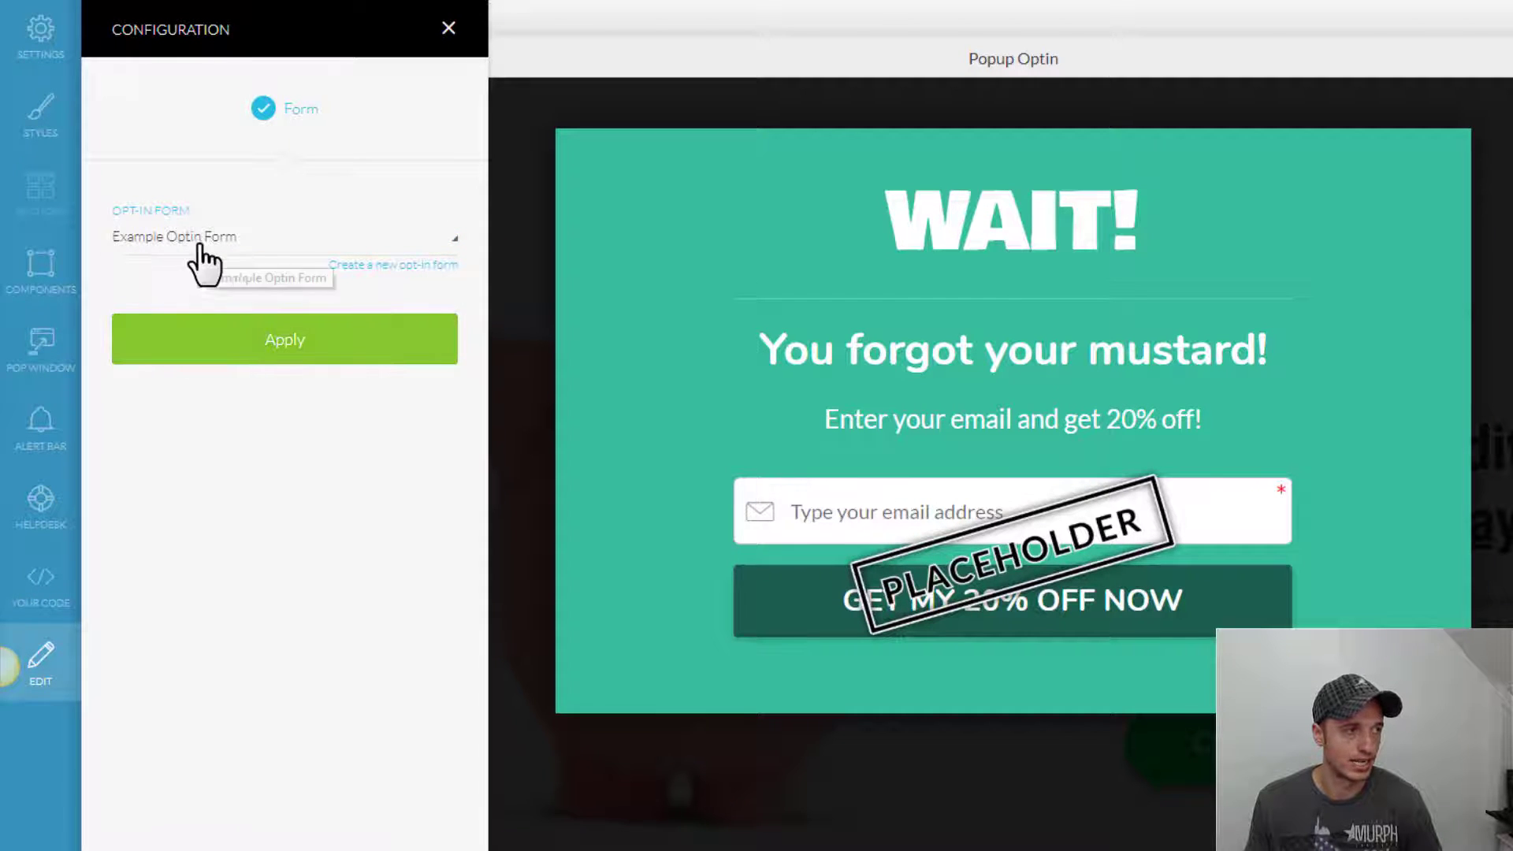
click(323, 327)
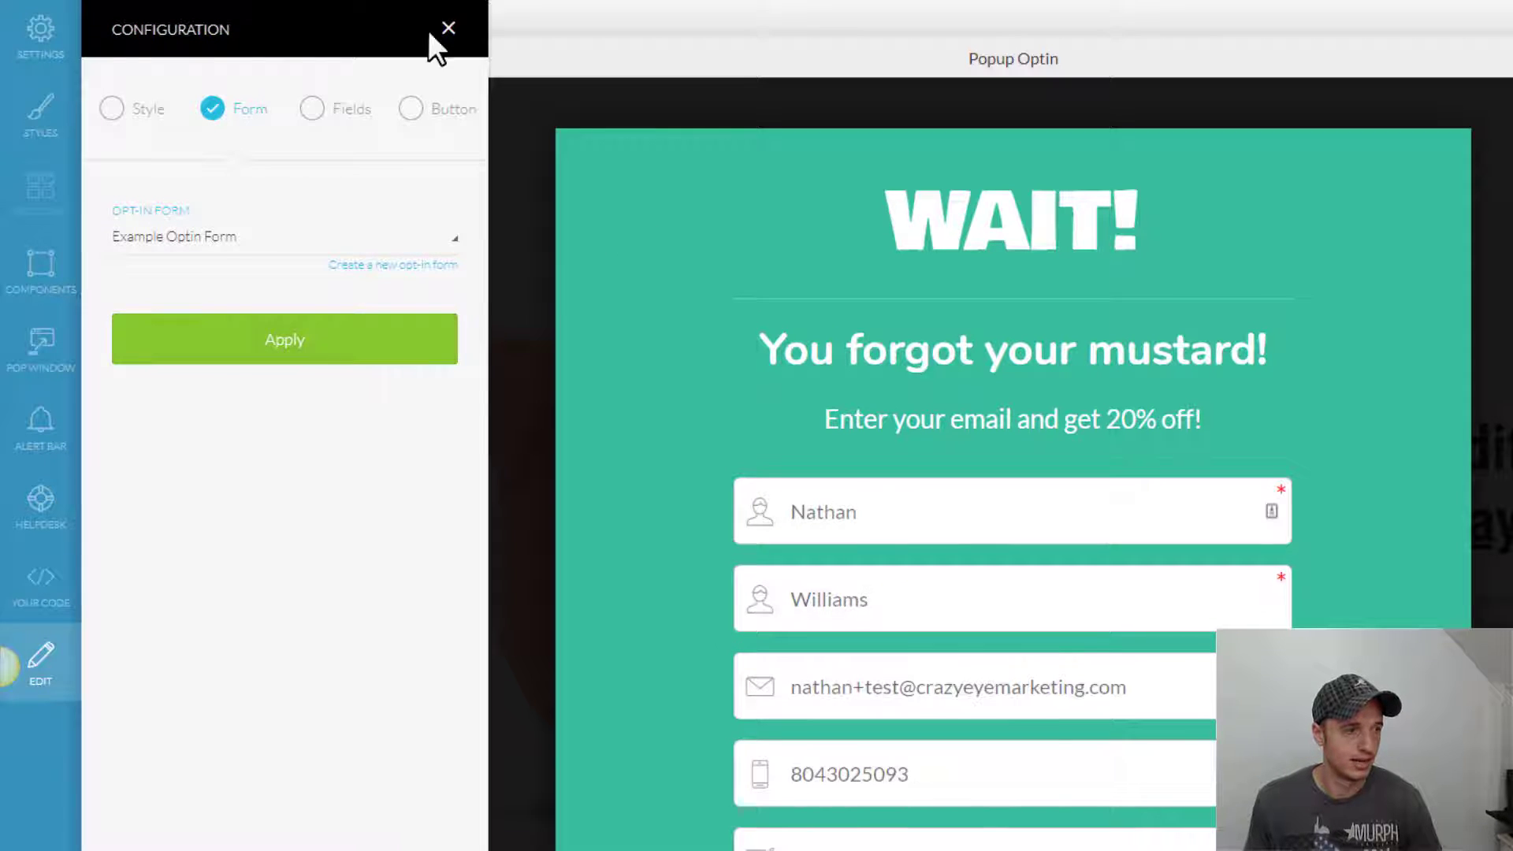
- Review the form's field, button, margin and connected-form settings
scroll(843, 492, down, 3)
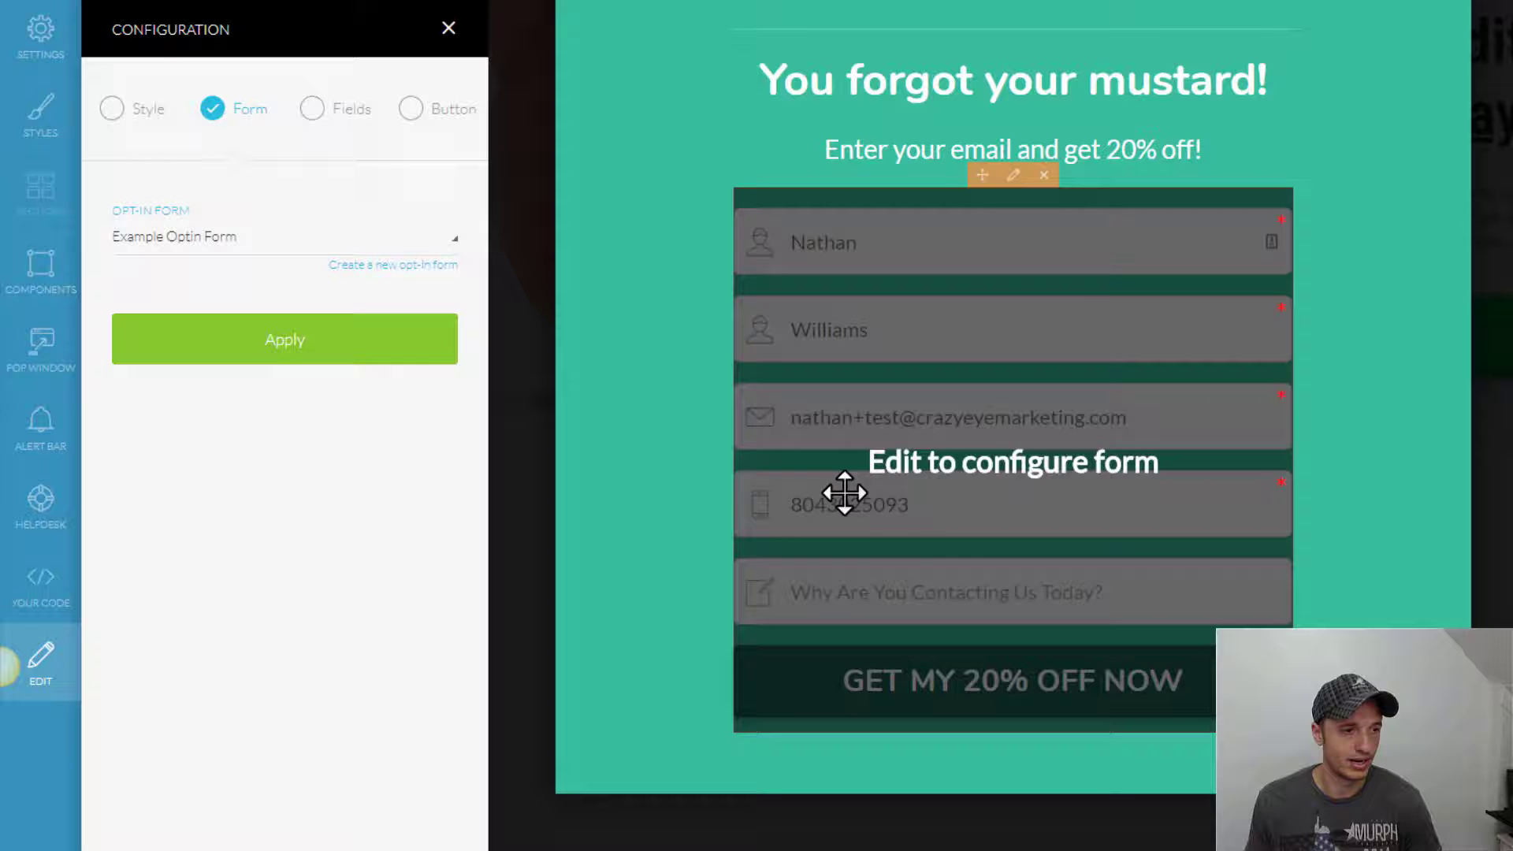
click(327, 111)
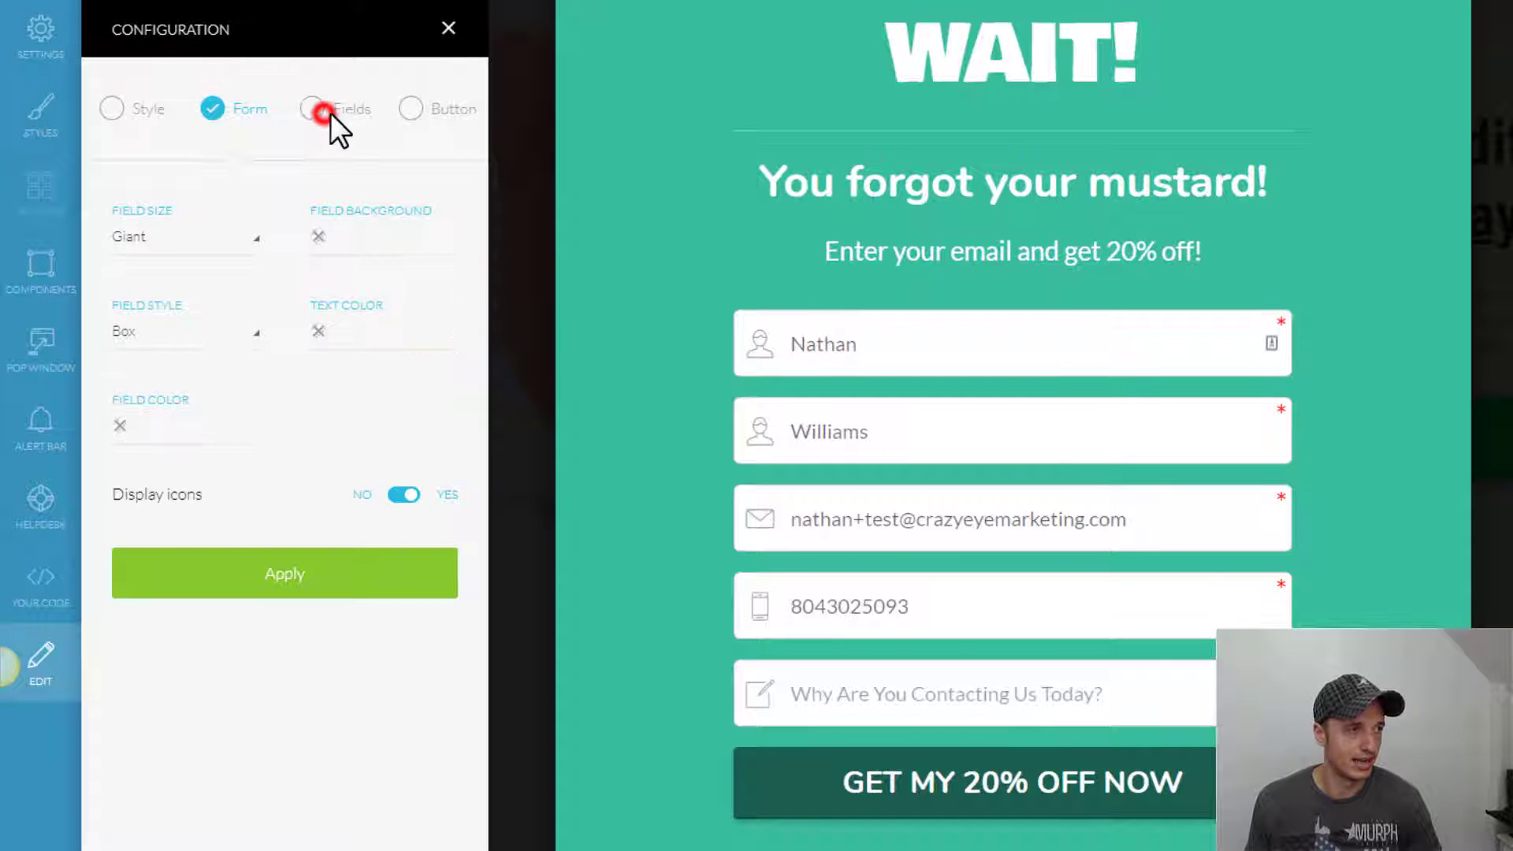
click(433, 111)
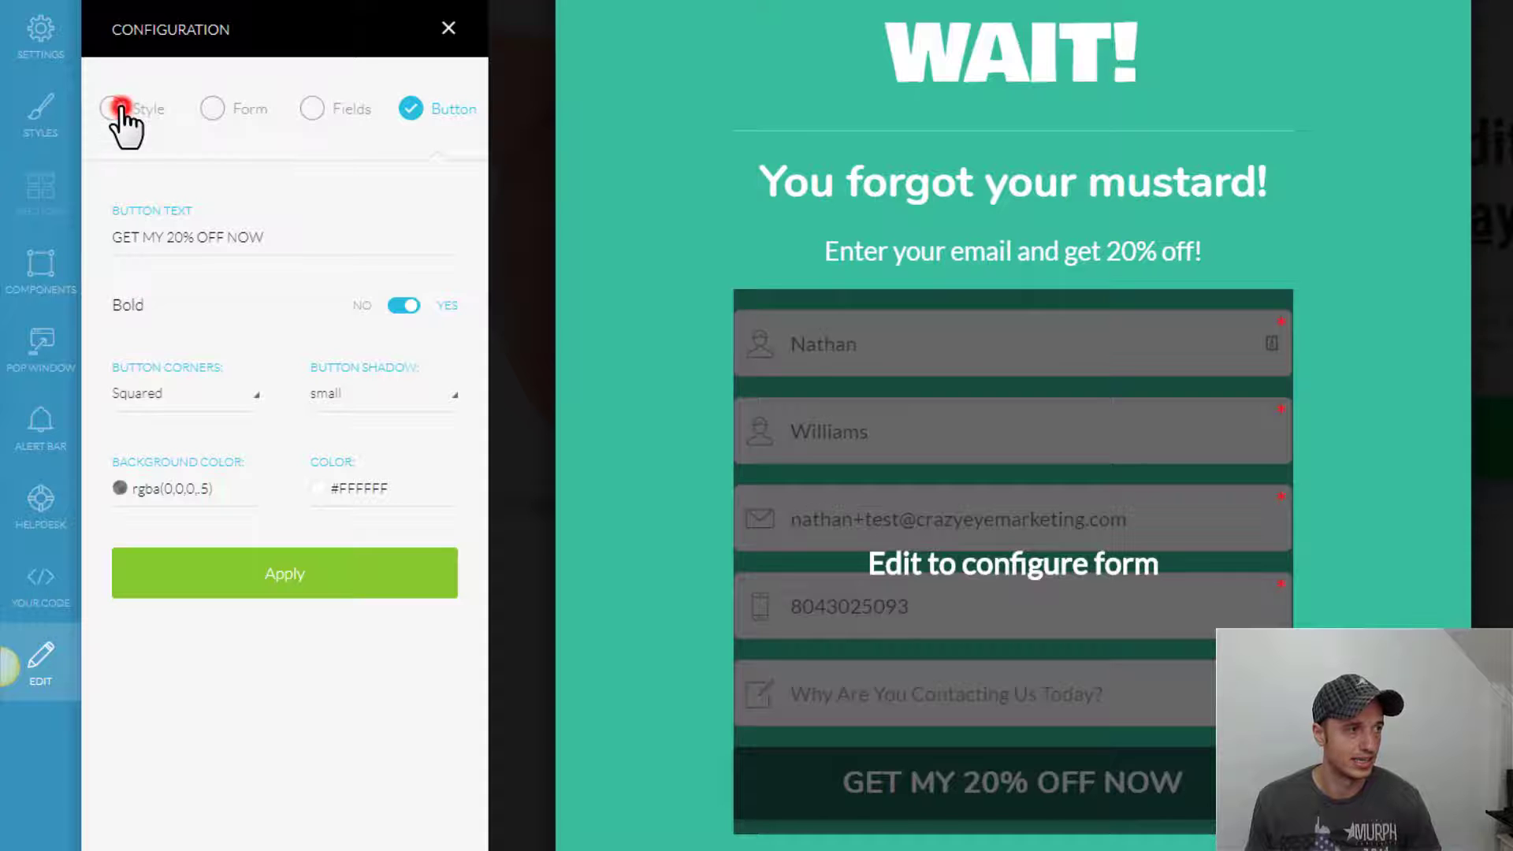
click(120, 108)
click(209, 107)
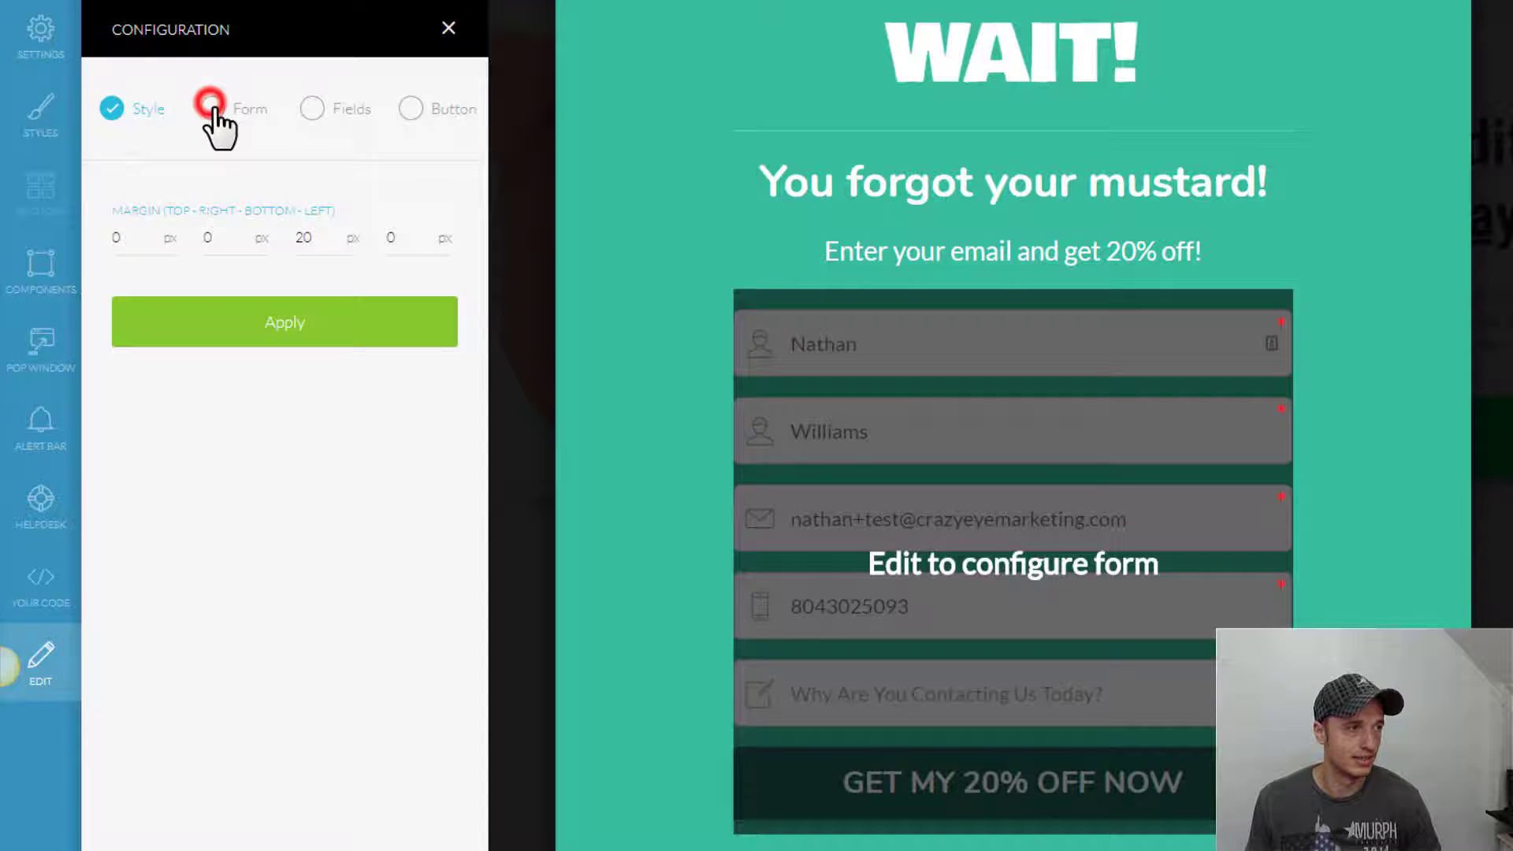
click(209, 121)
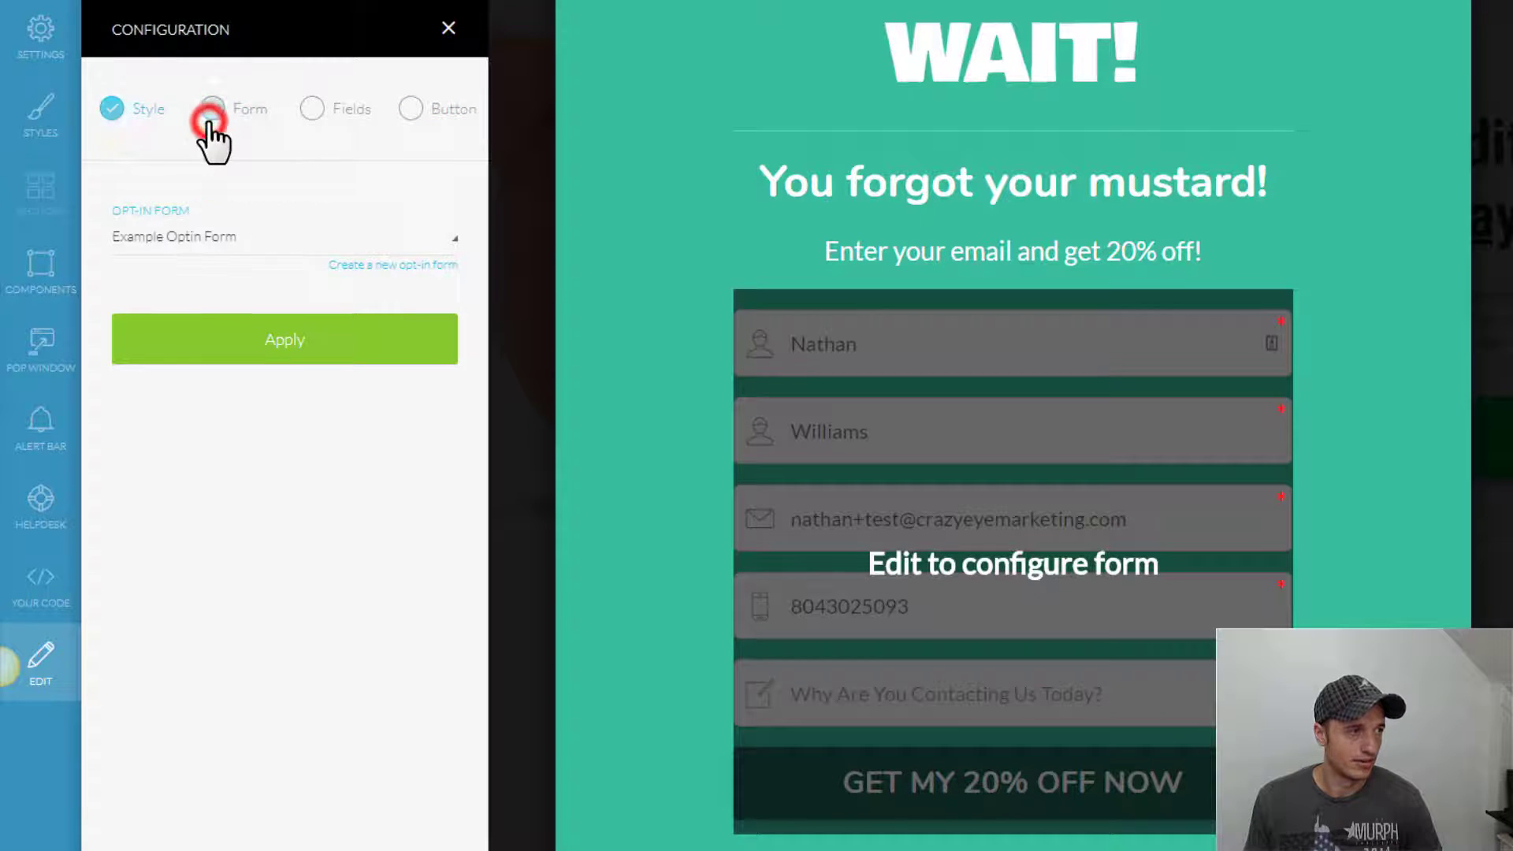
- Set the form fields to Medium size, keep the 'GET MY 20% OFF NOW' button, and apply
click(362, 110)
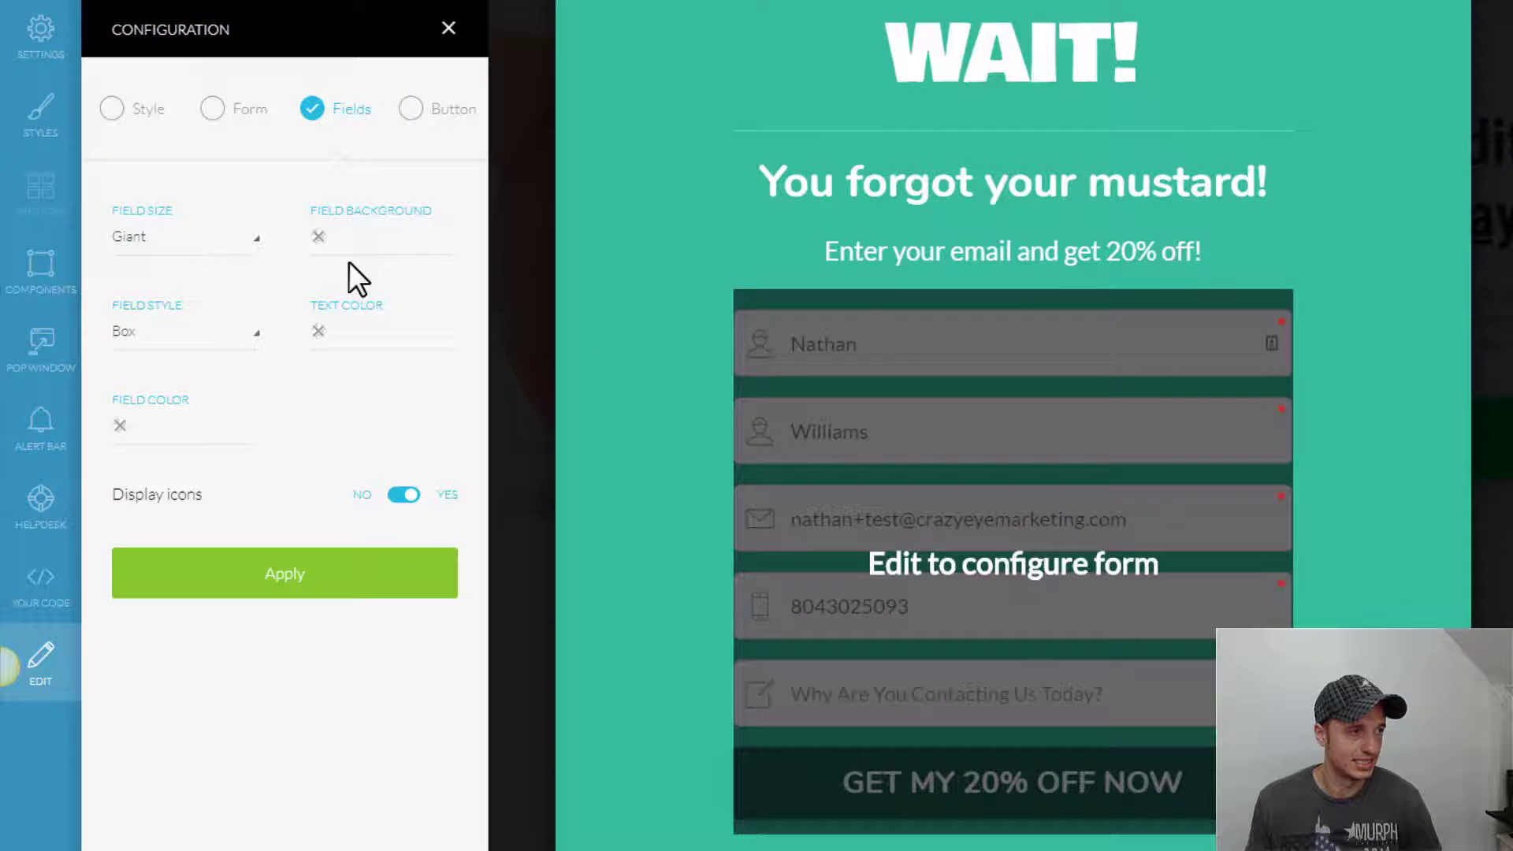
click(195, 228)
click(173, 307)
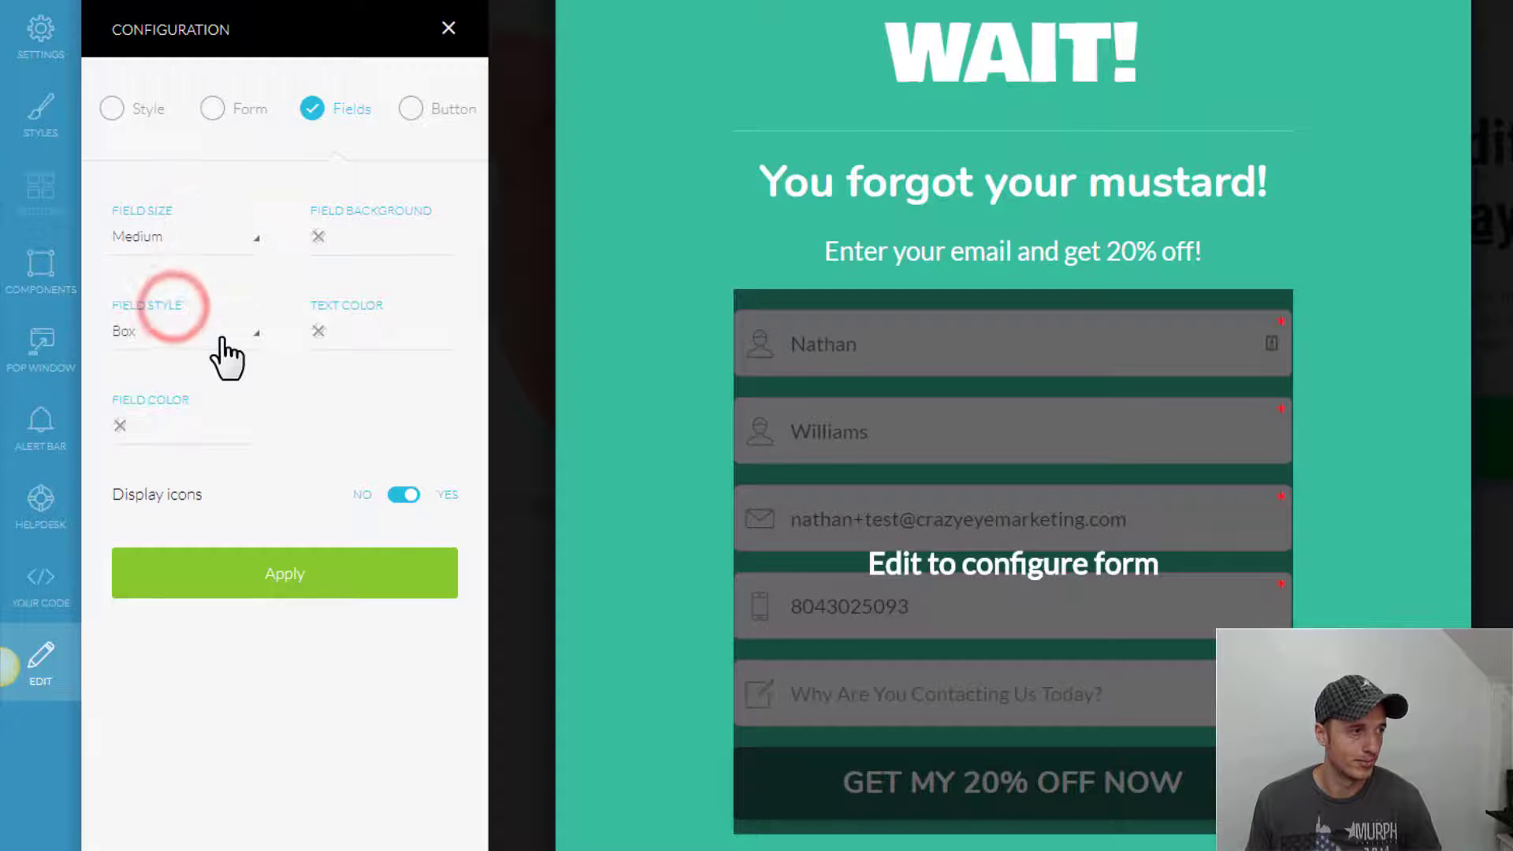
click(418, 111)
triple_click(367, 240)
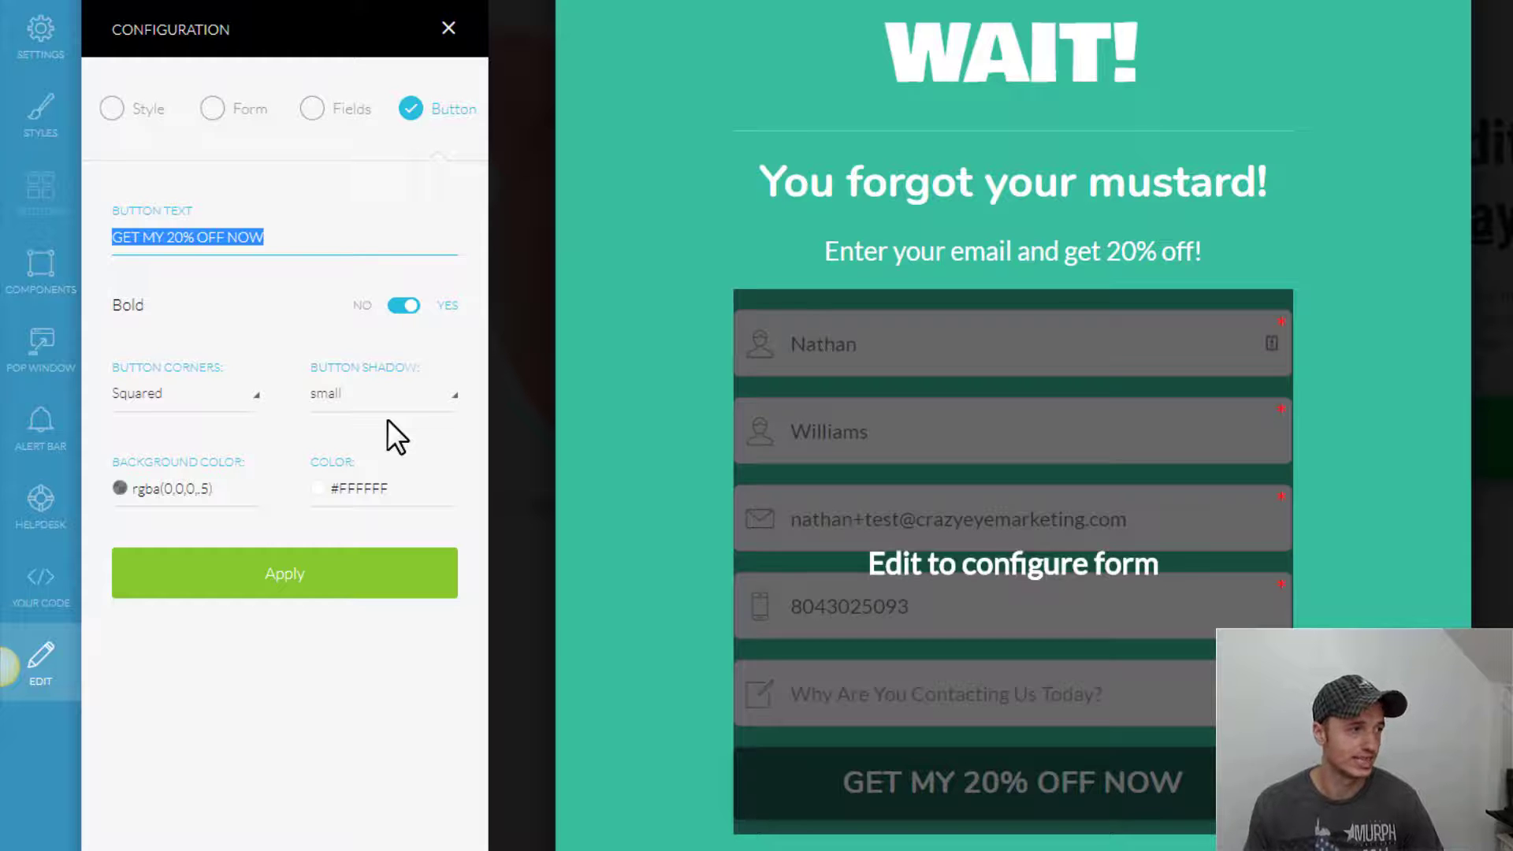
click(353, 583)
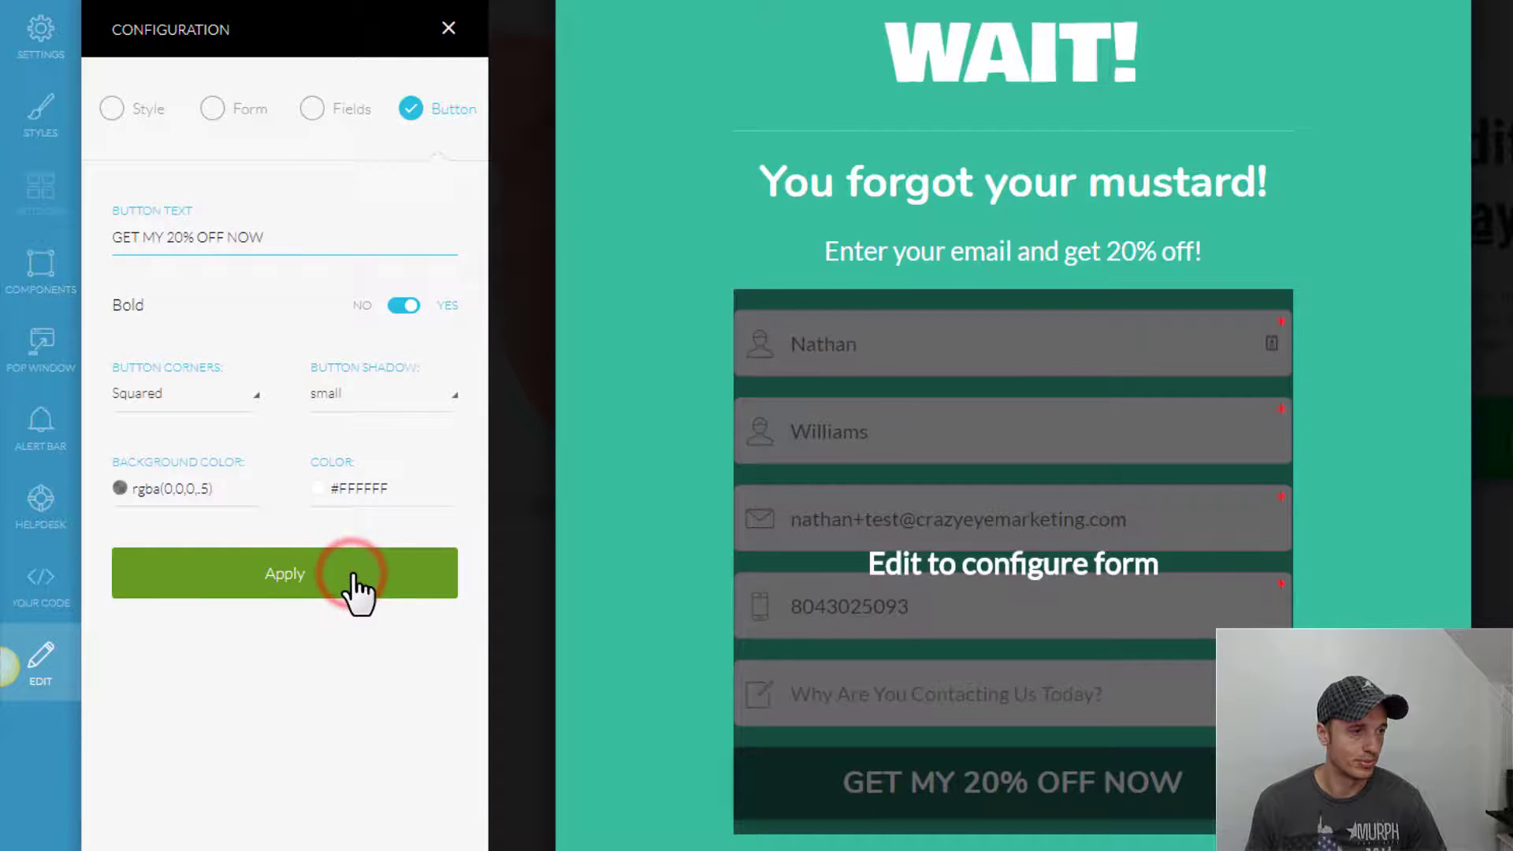
- Finish editing the WAIT! pop-up and publish the page live
click(449, 29)
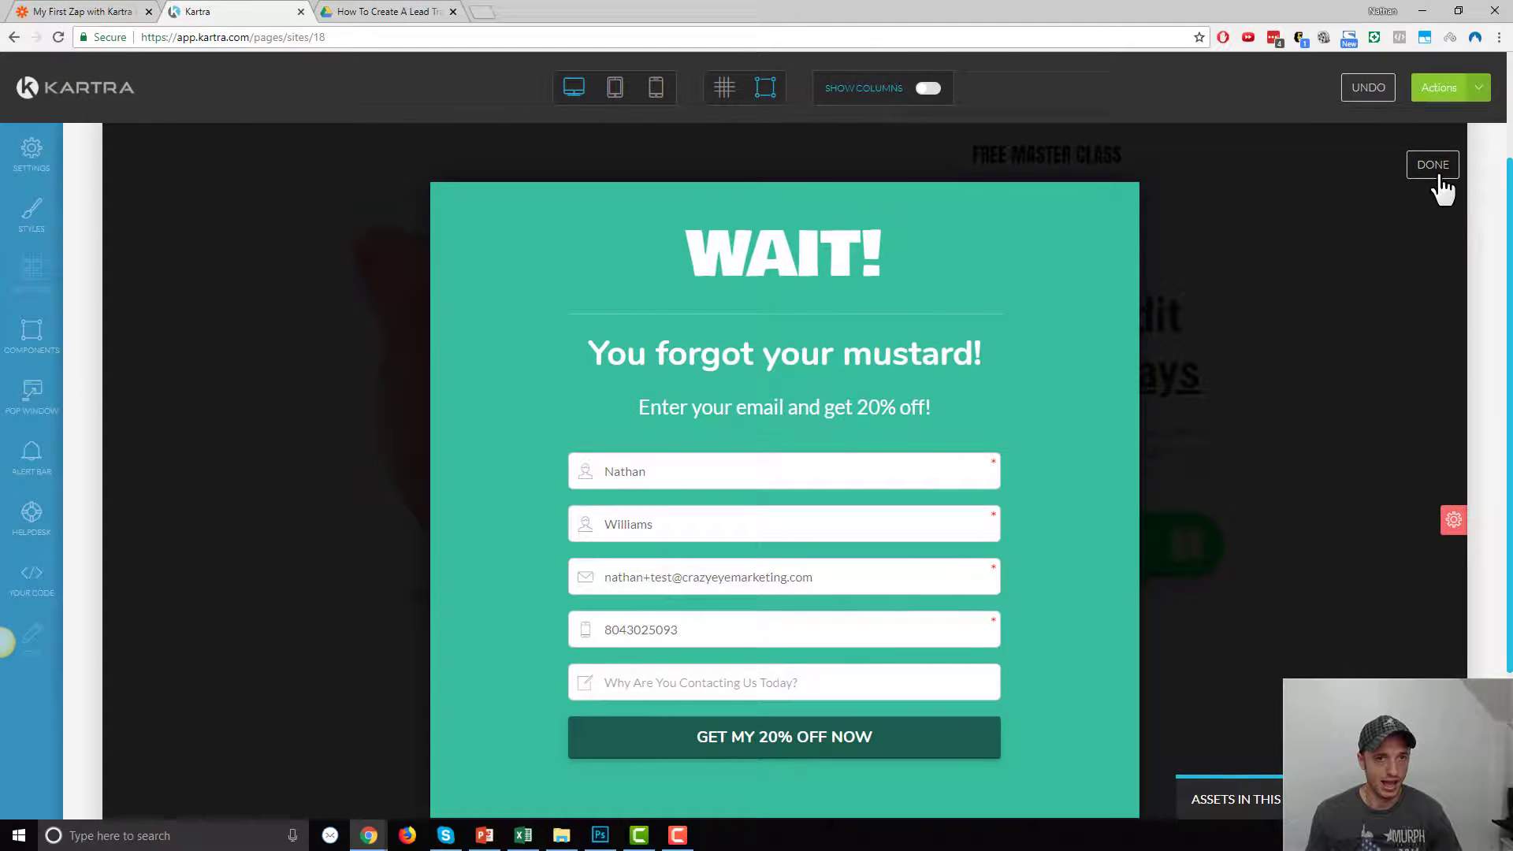
click(1433, 167)
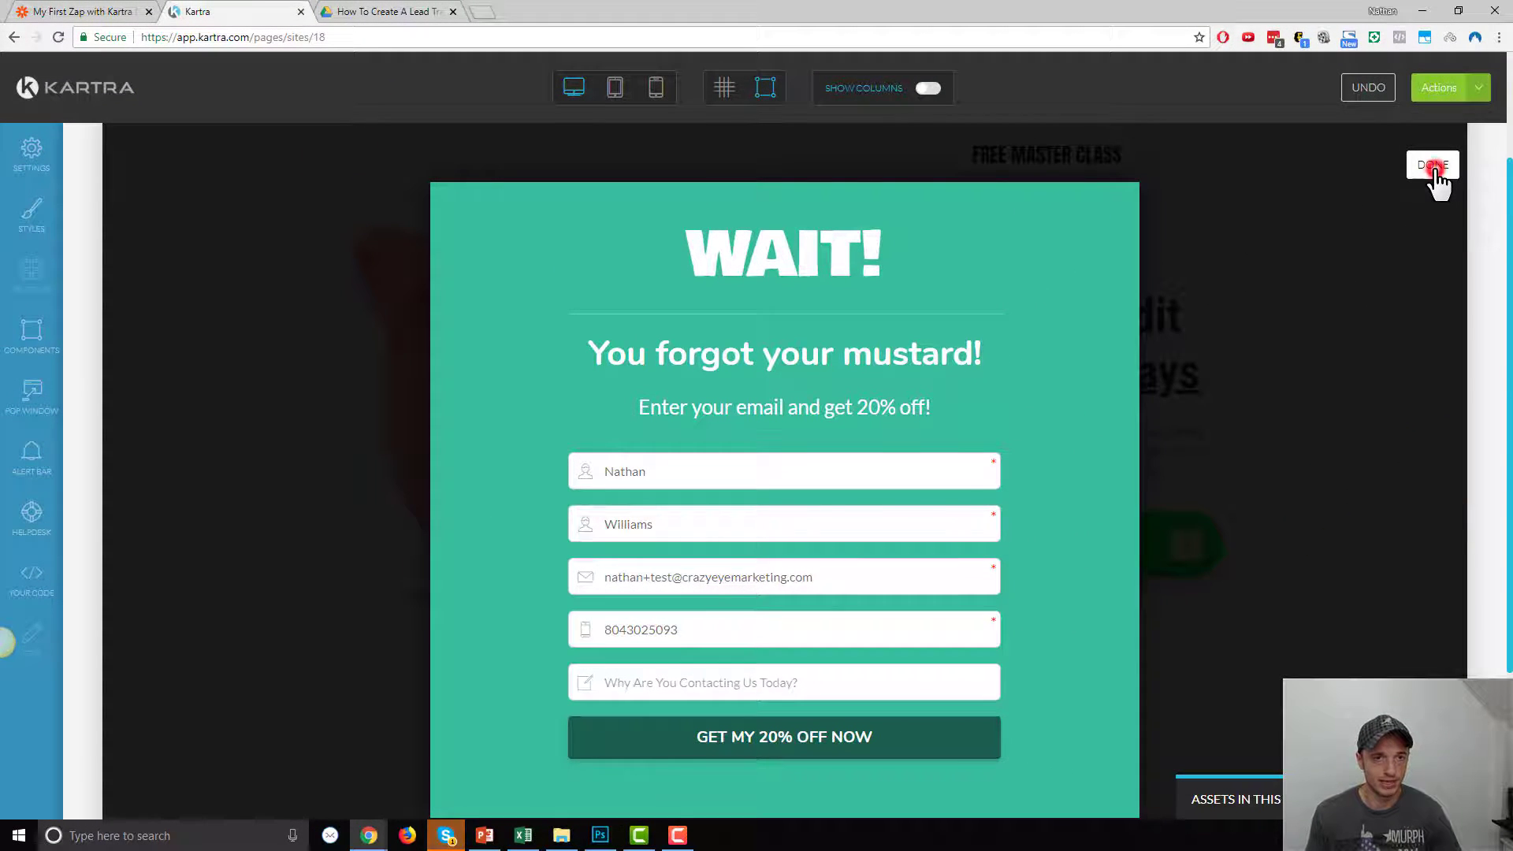
click(1478, 89)
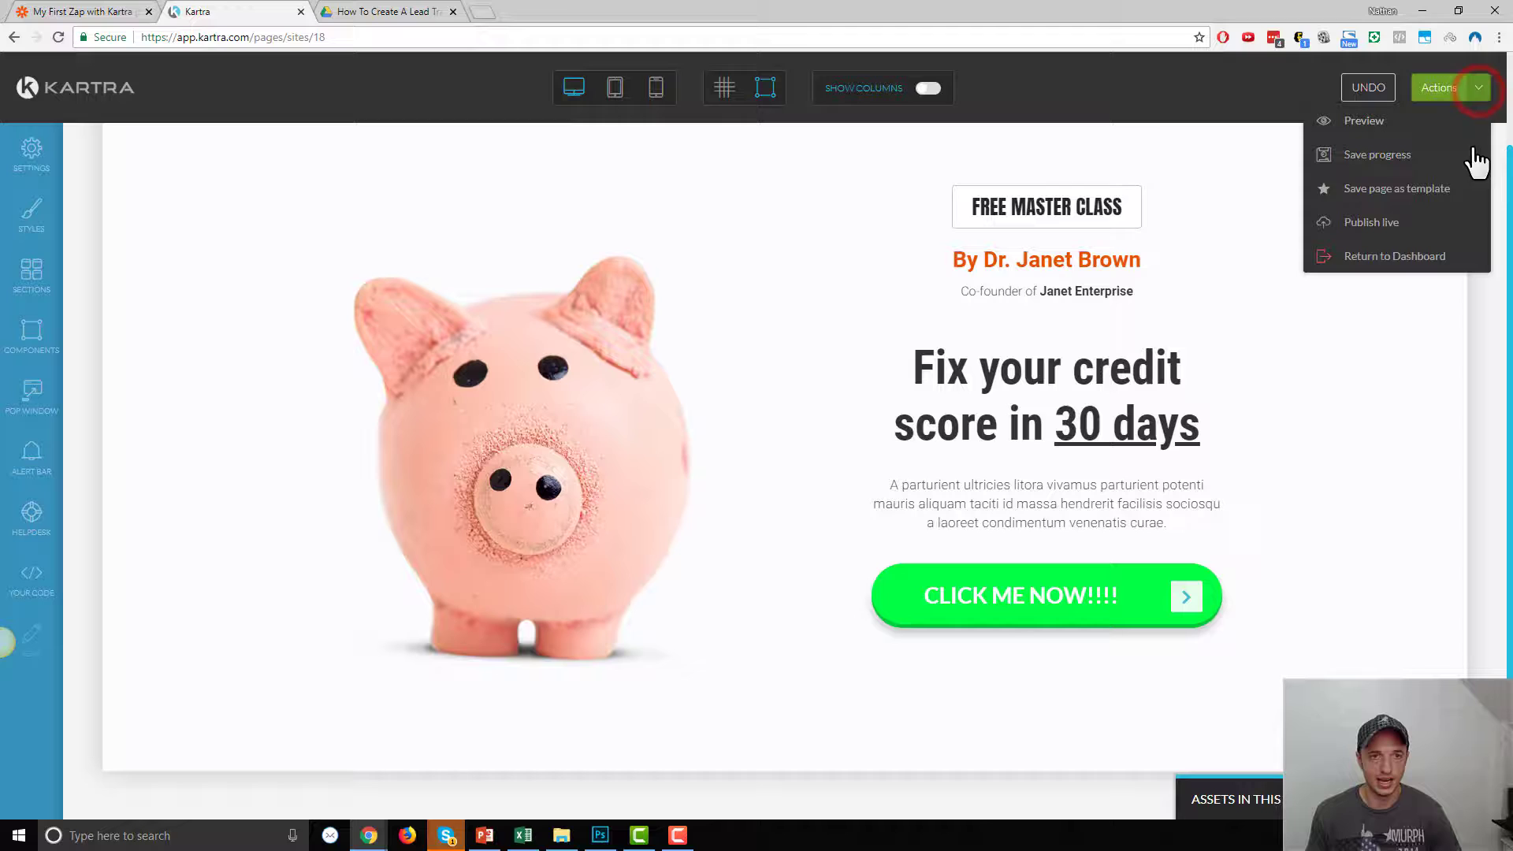
click(1344, 223)
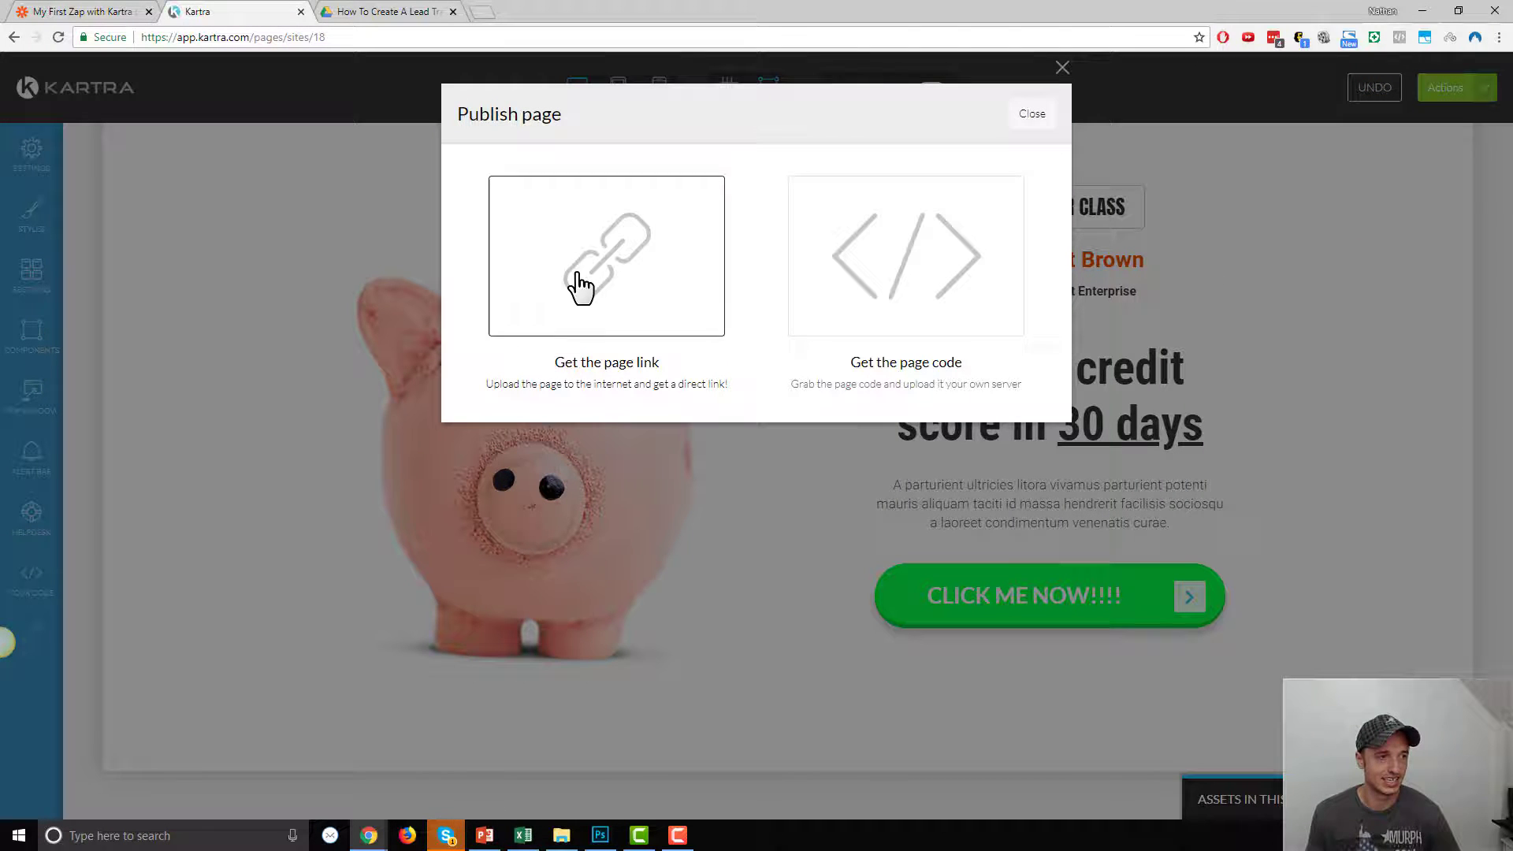
- Copy the live page's direct link into a new browser tab
click(608, 249)
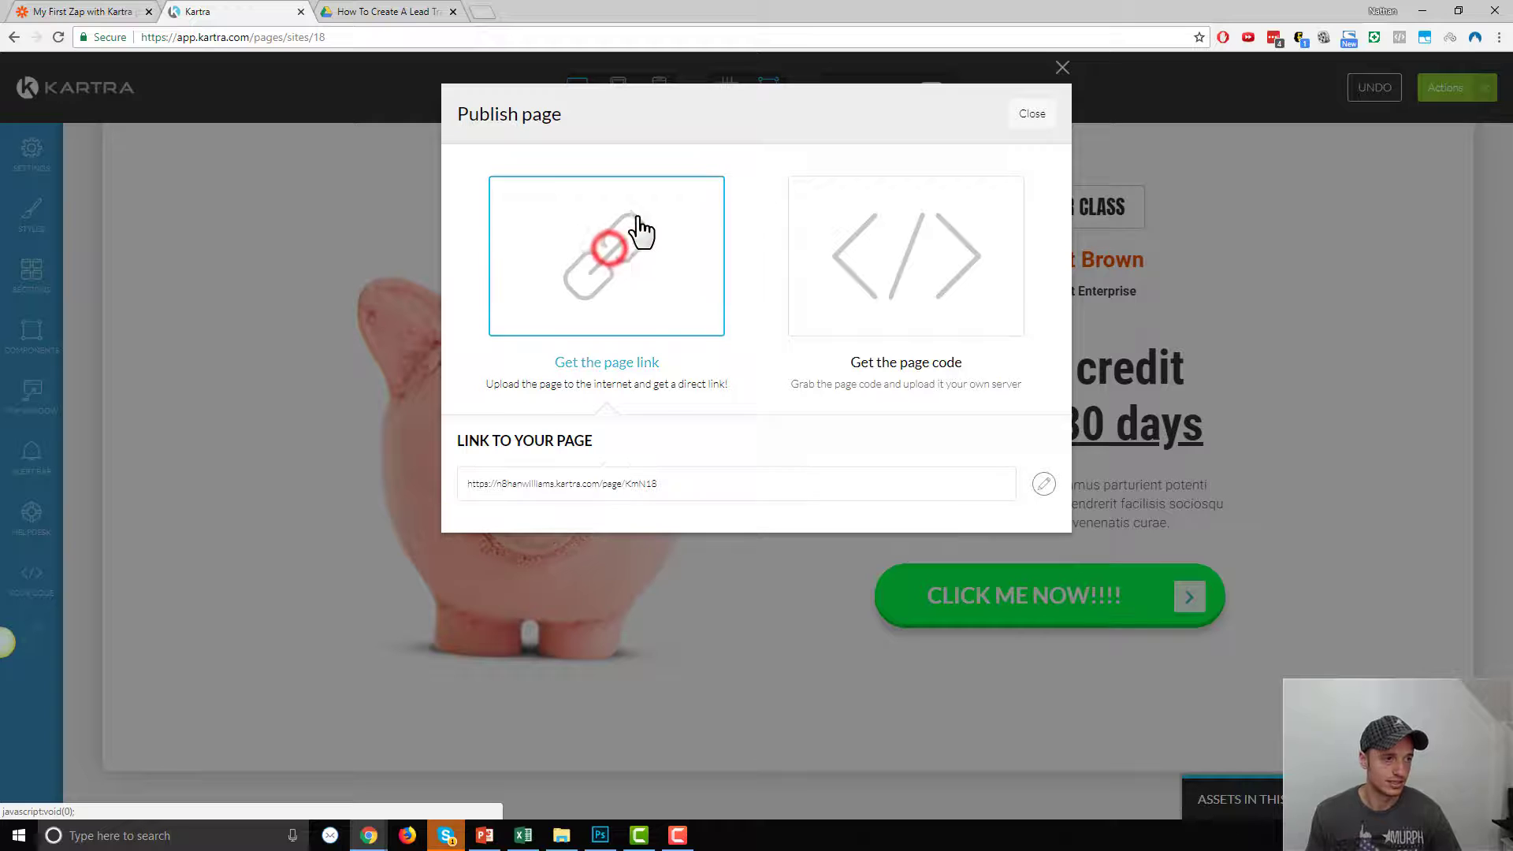
click(720, 483)
key(ctrl+c)
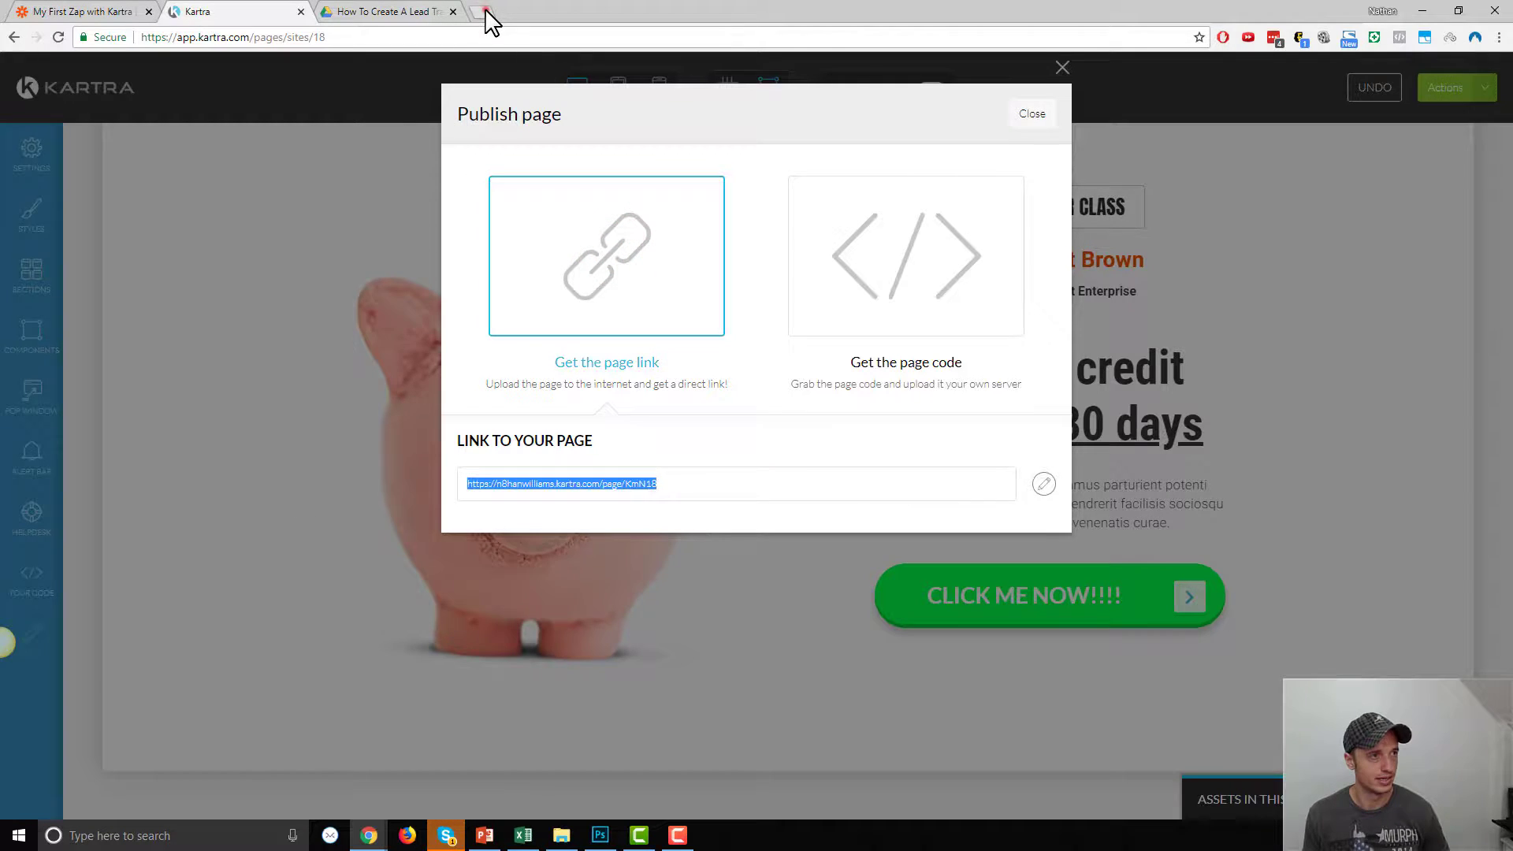
click(482, 11)
key(ctrl+v)
- Load the live page, then open and dismiss the CLICK ME NOW Photography Tips pop-up
key(Return)
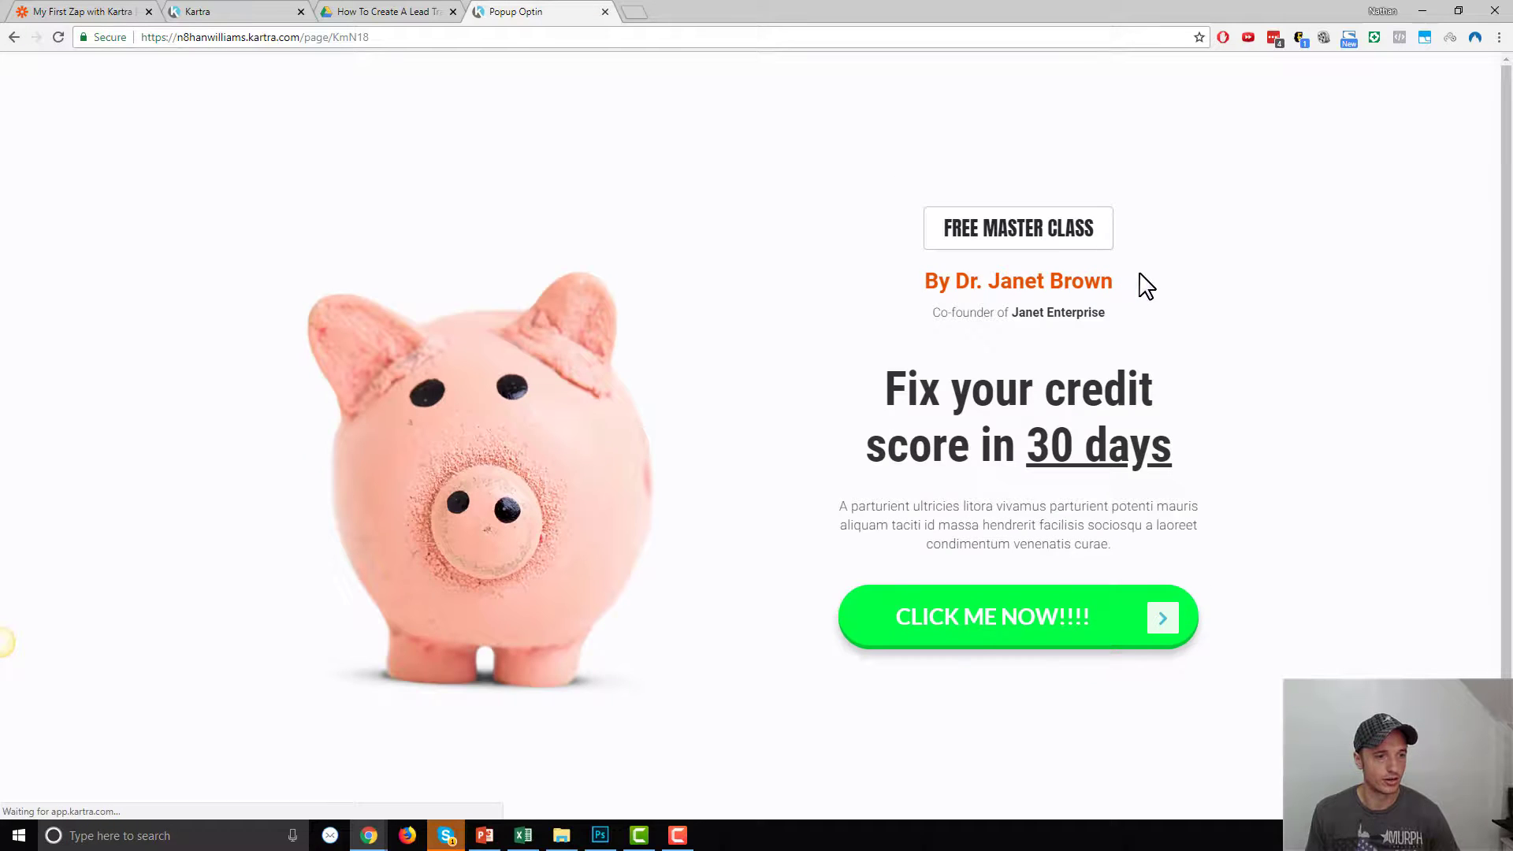
click(997, 611)
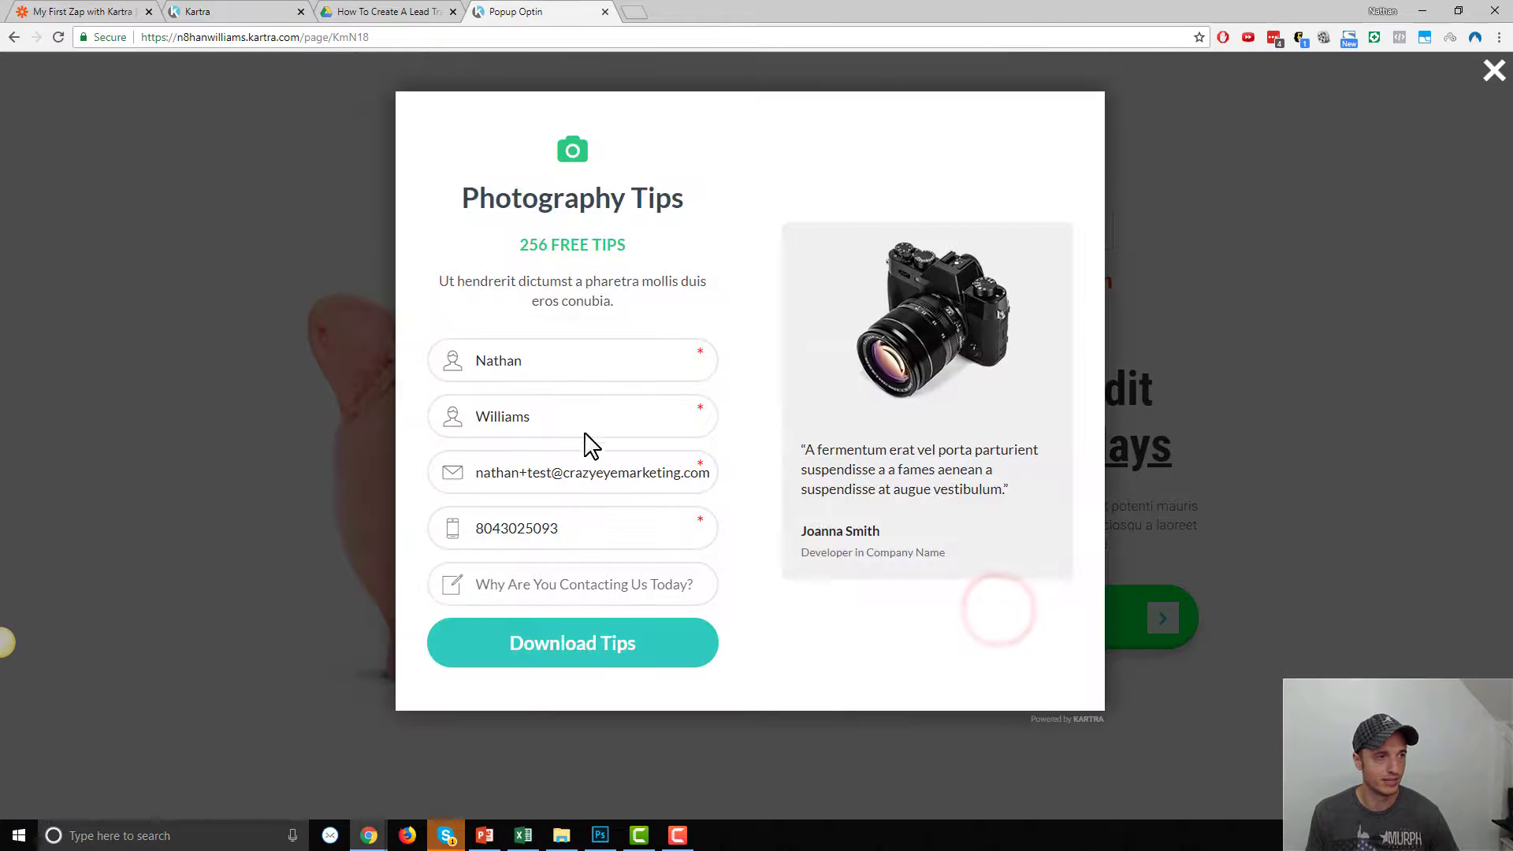
click(1483, 76)
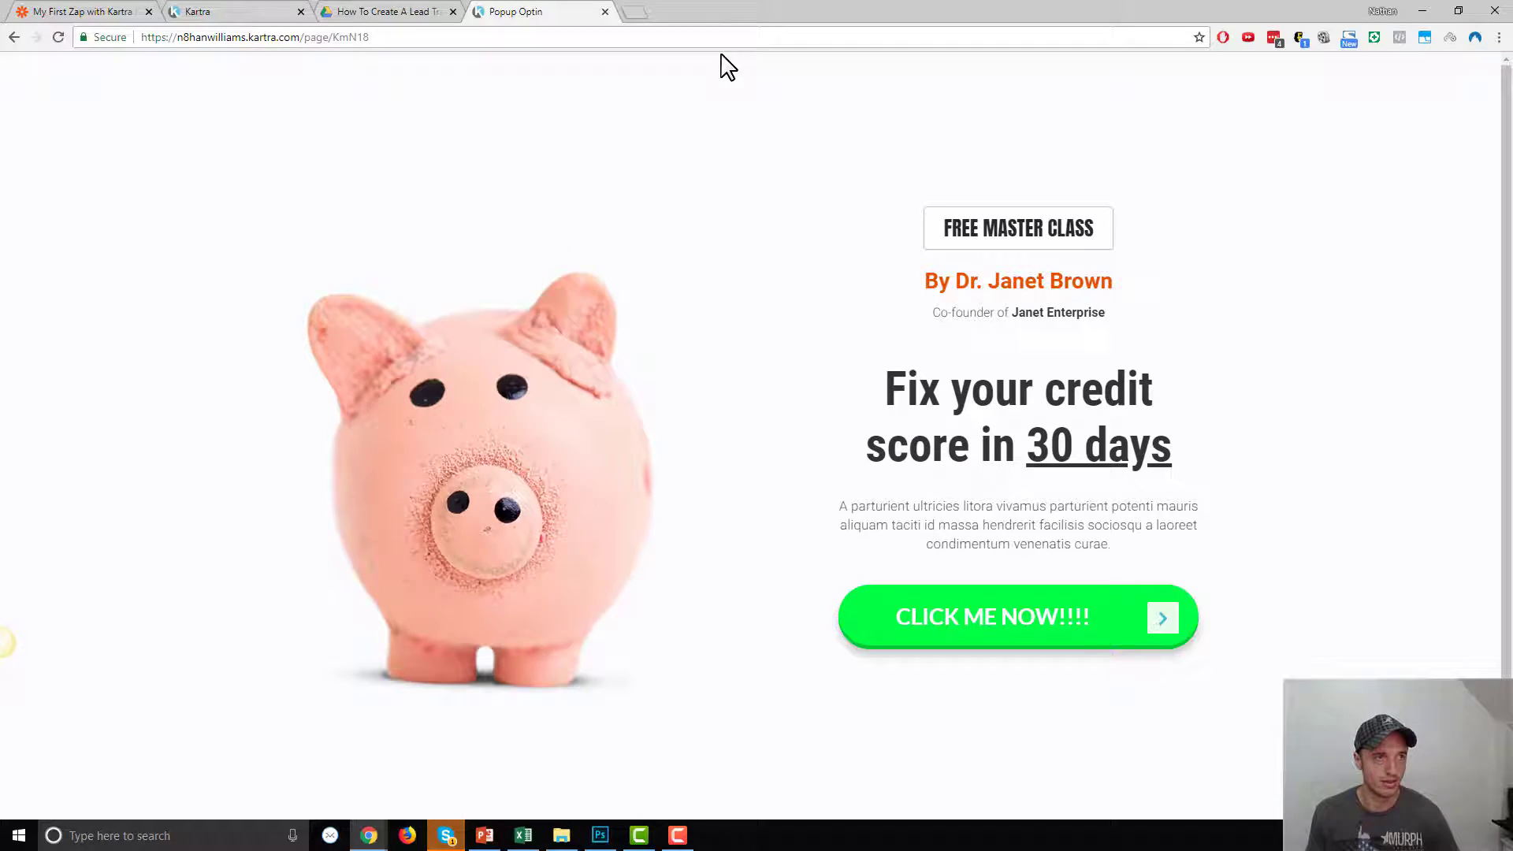
- Trigger the exit-intent WAIT! pop-up, submit its form, and close the success page tab
mouse_move(726, 31)
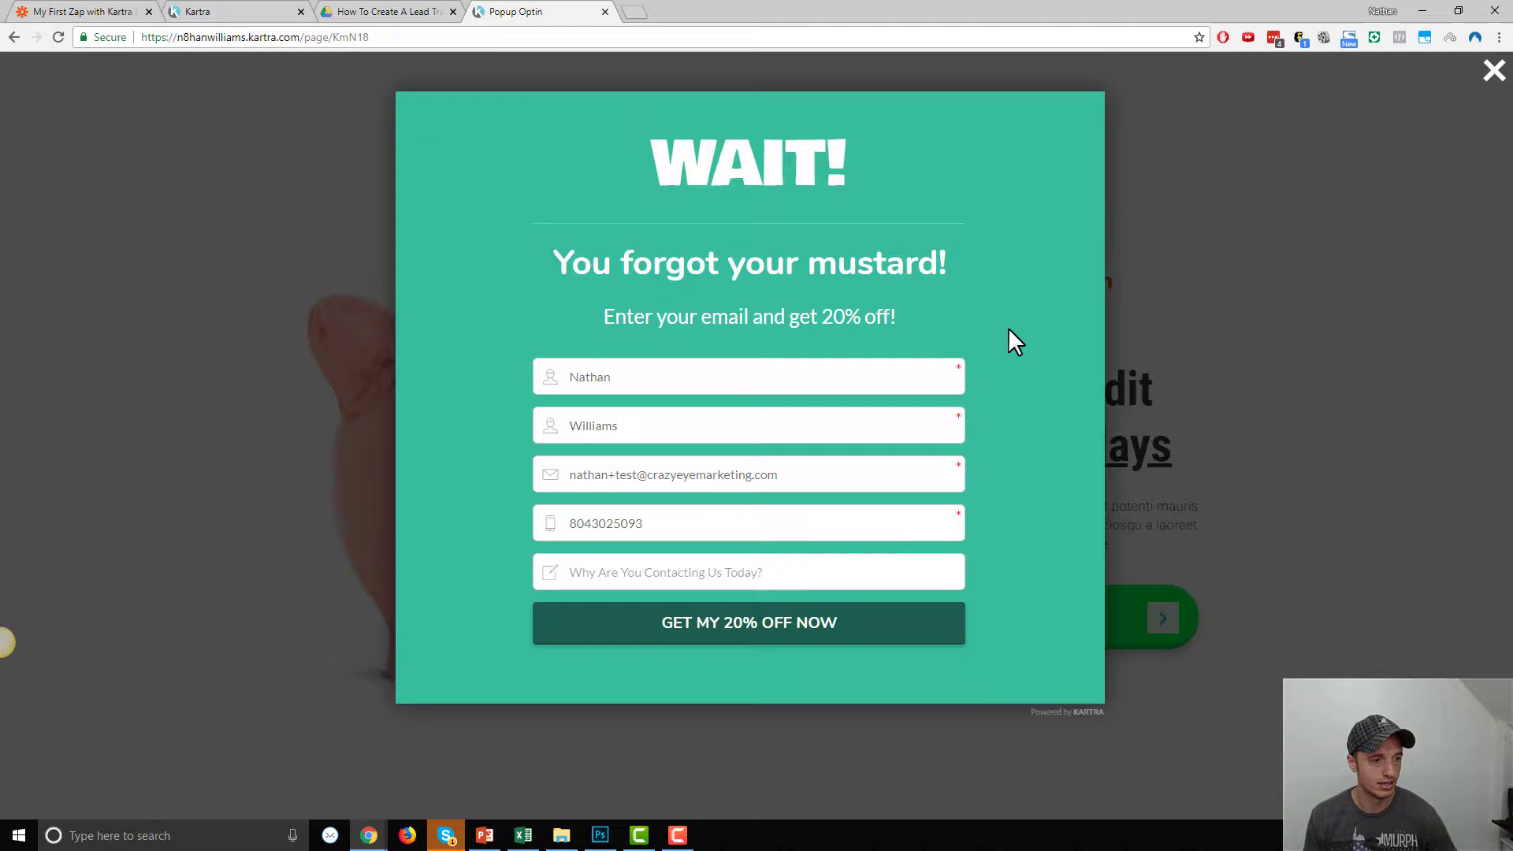
click(731, 642)
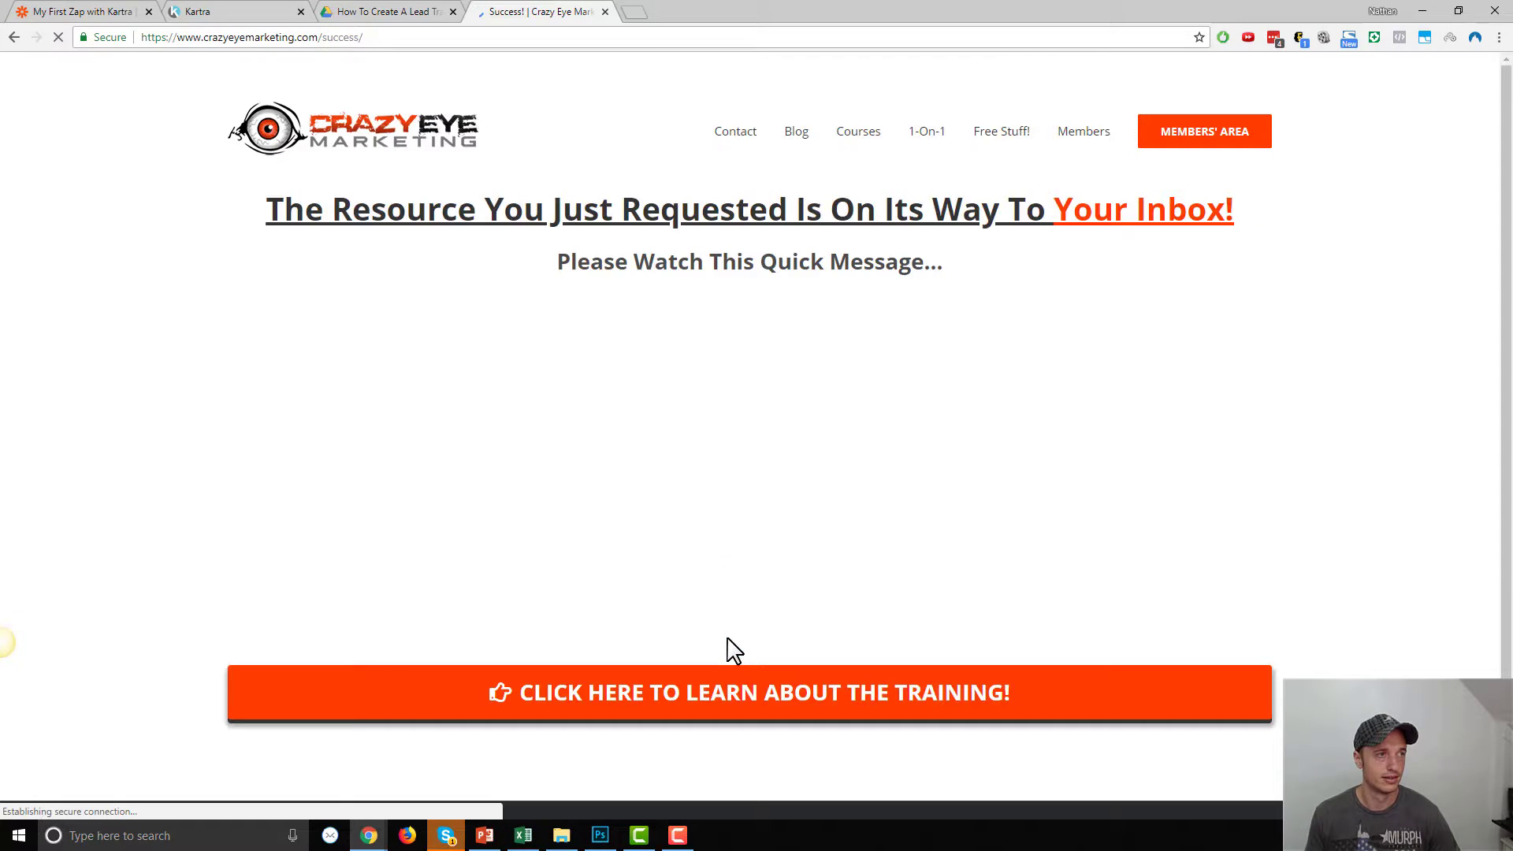
click(605, 12)
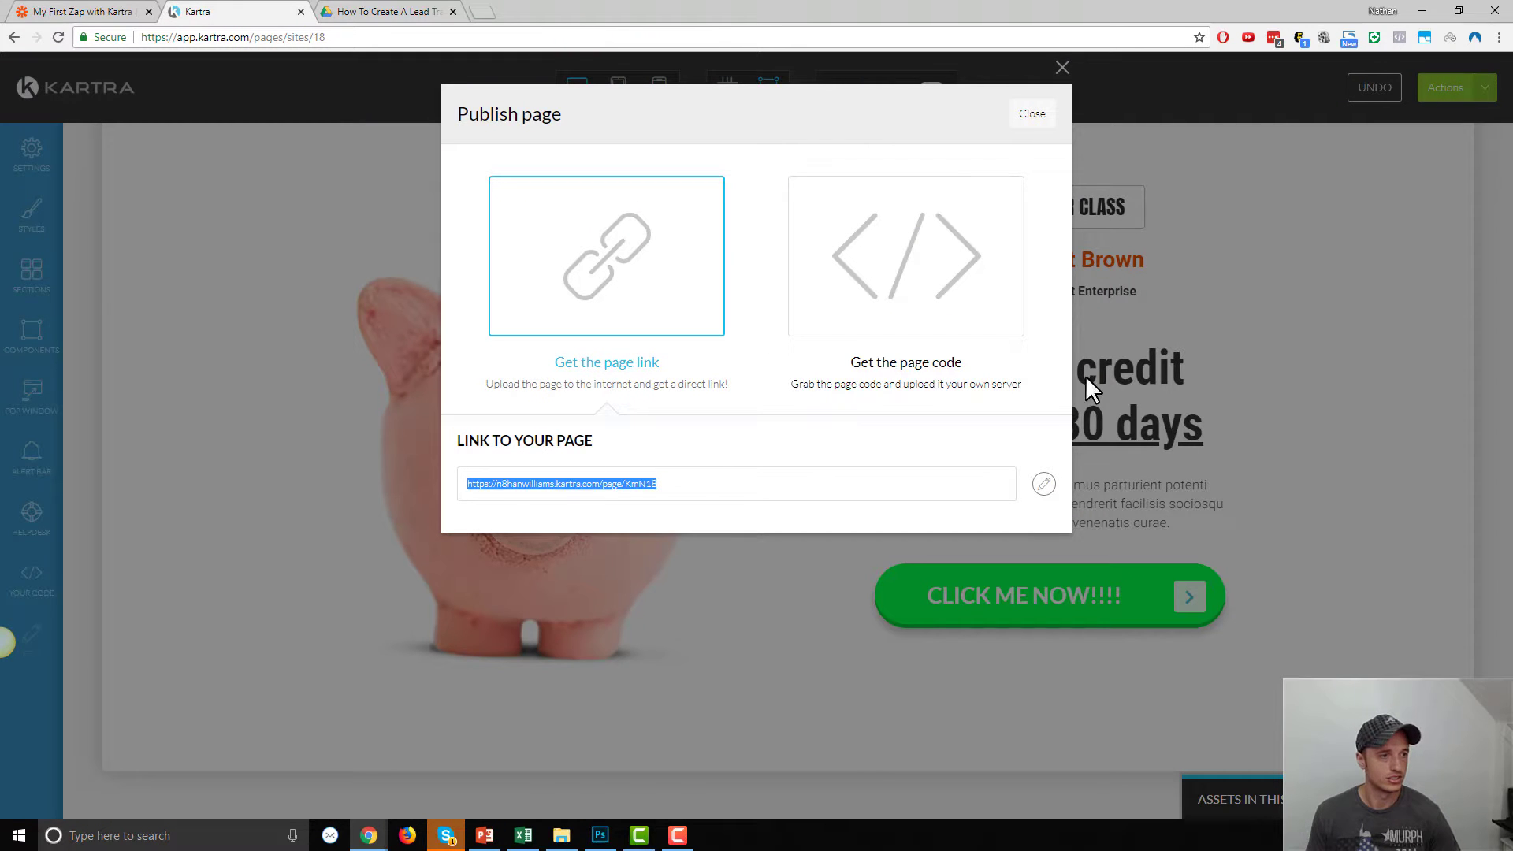
- Close the Publish page dialog and preview the active WAIT! pop-up from Pop Window settings
click(1061, 67)
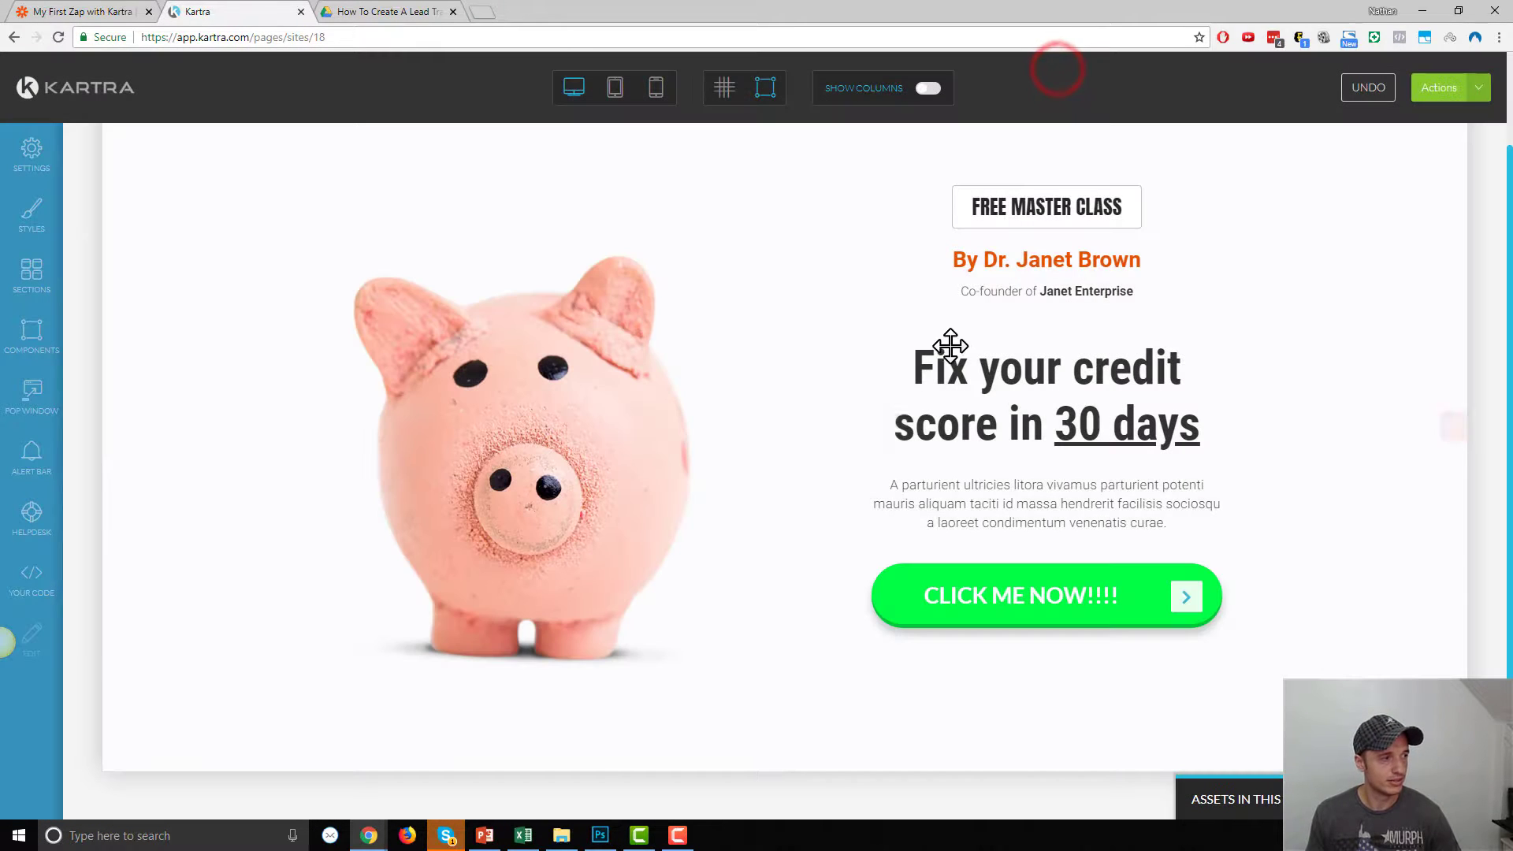
click(29, 395)
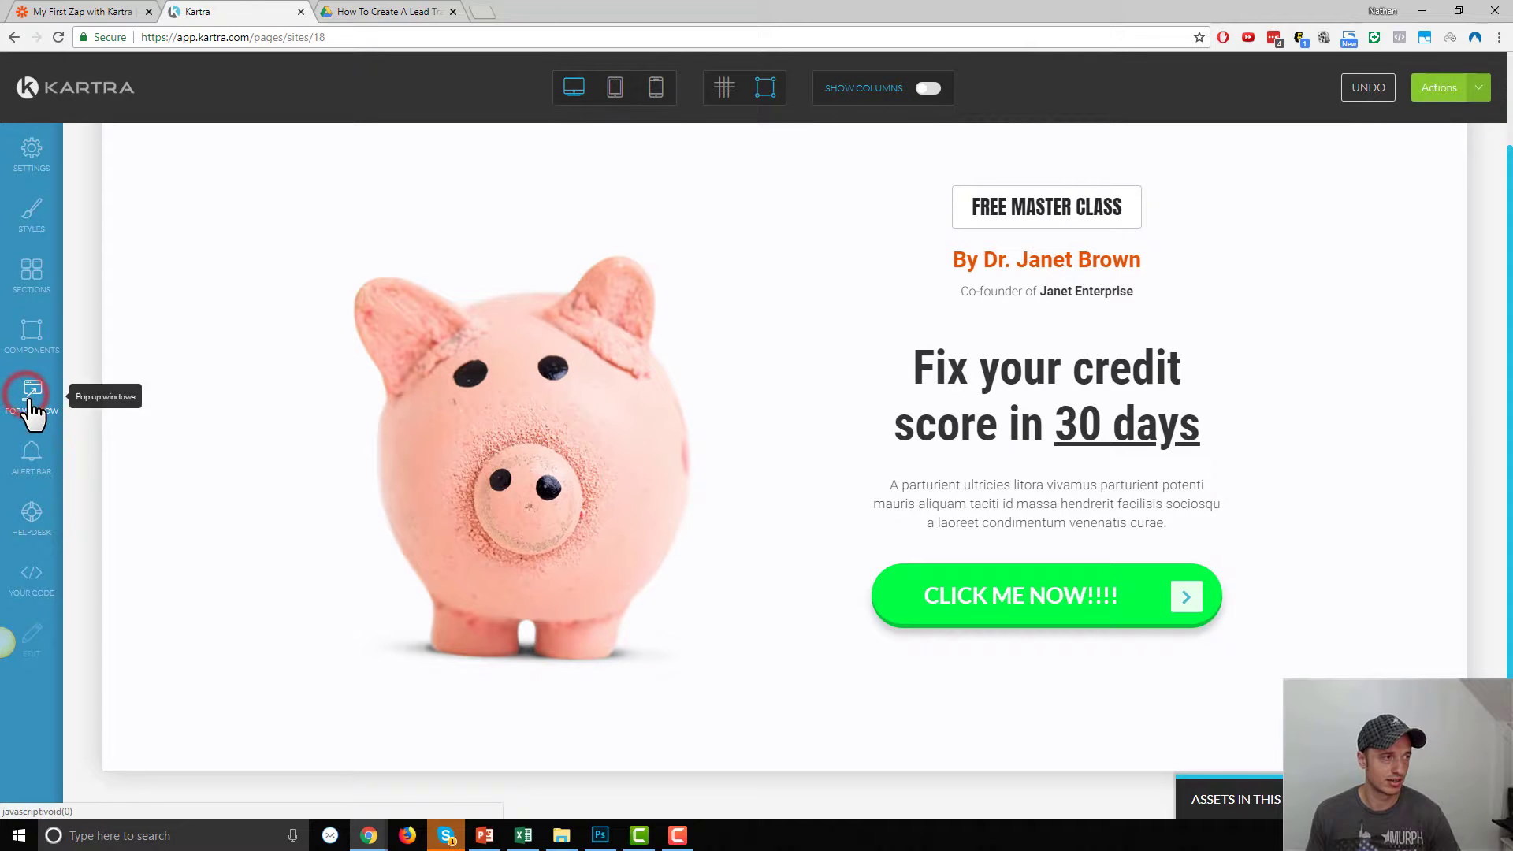
click(30, 395)
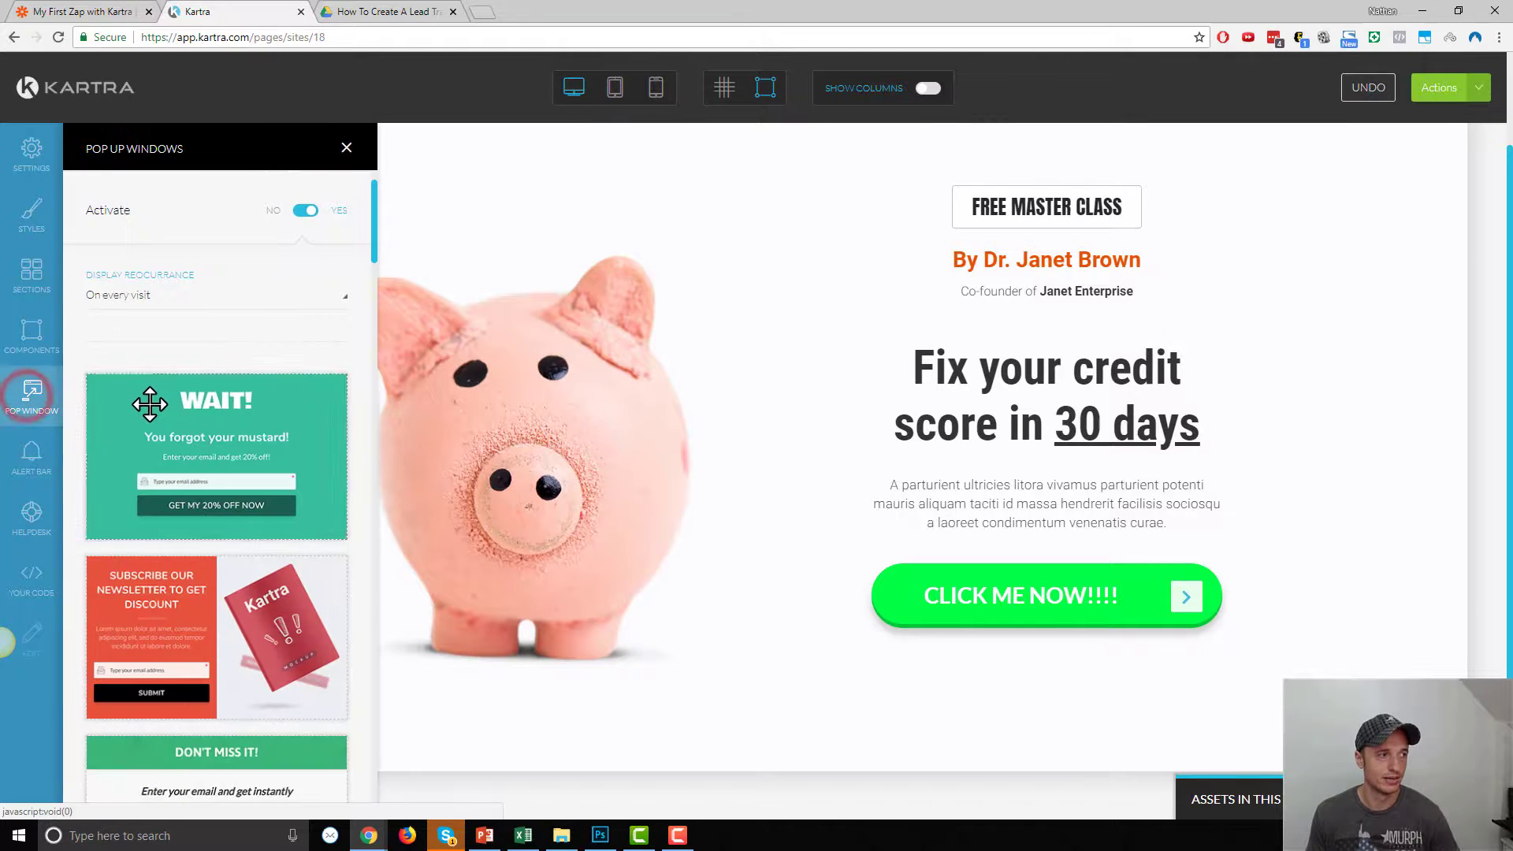
click(150, 403)
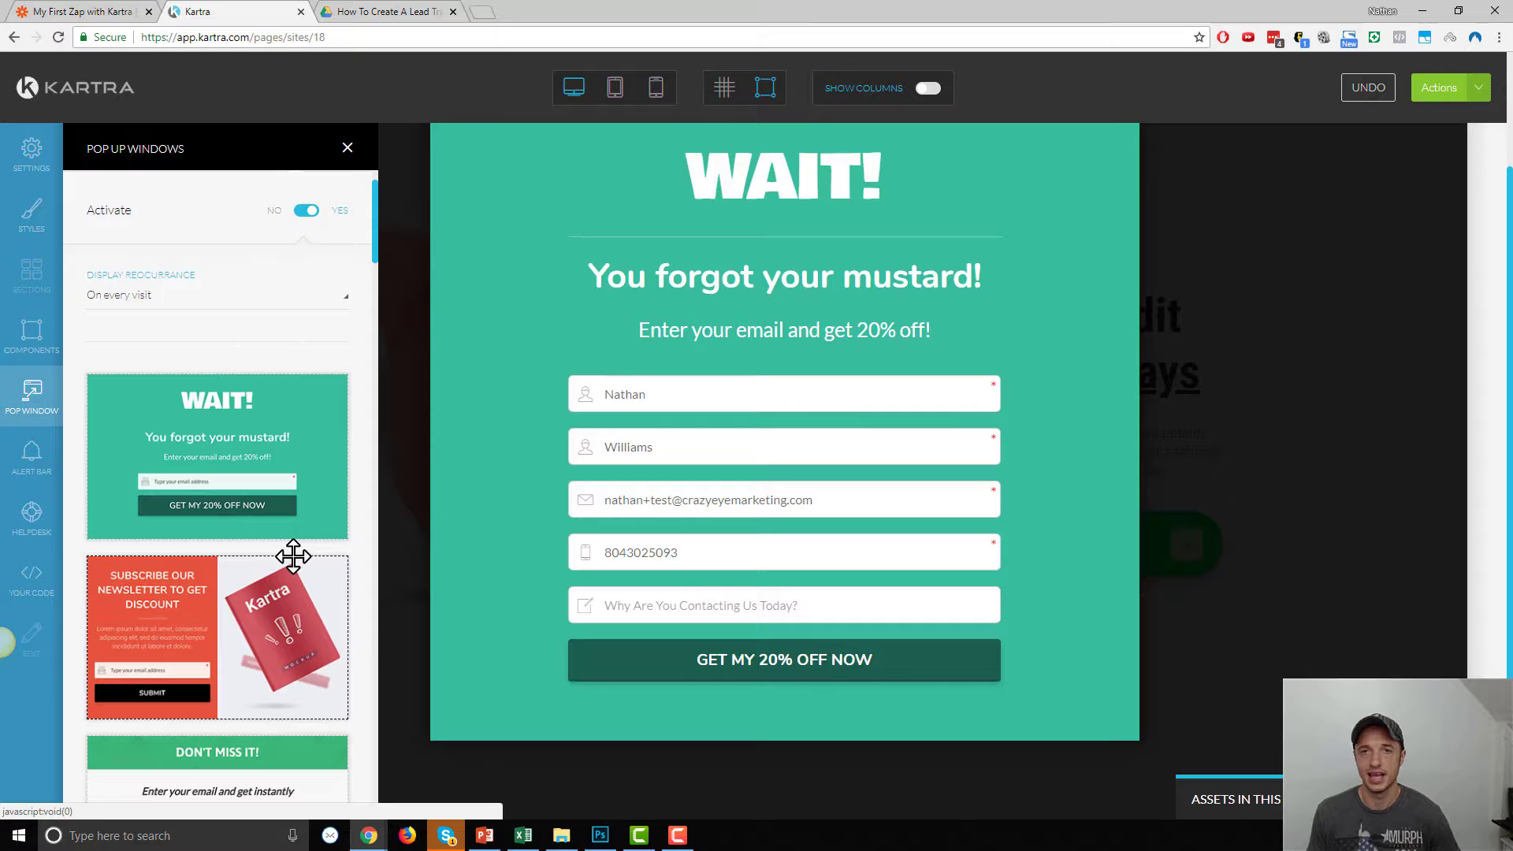